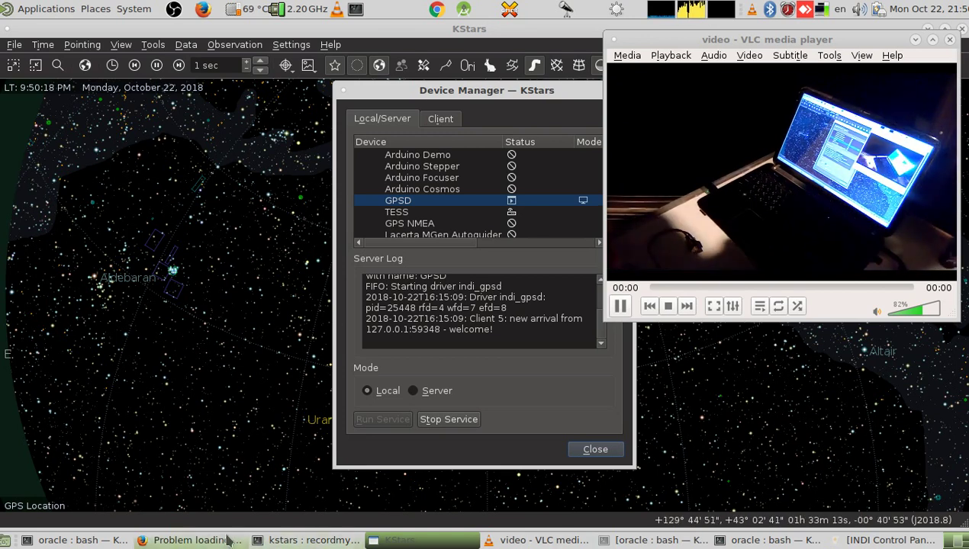
Switch to the Konsole terminal, clear its output, and list the connected USB devices with lsusb.
click(90, 540)
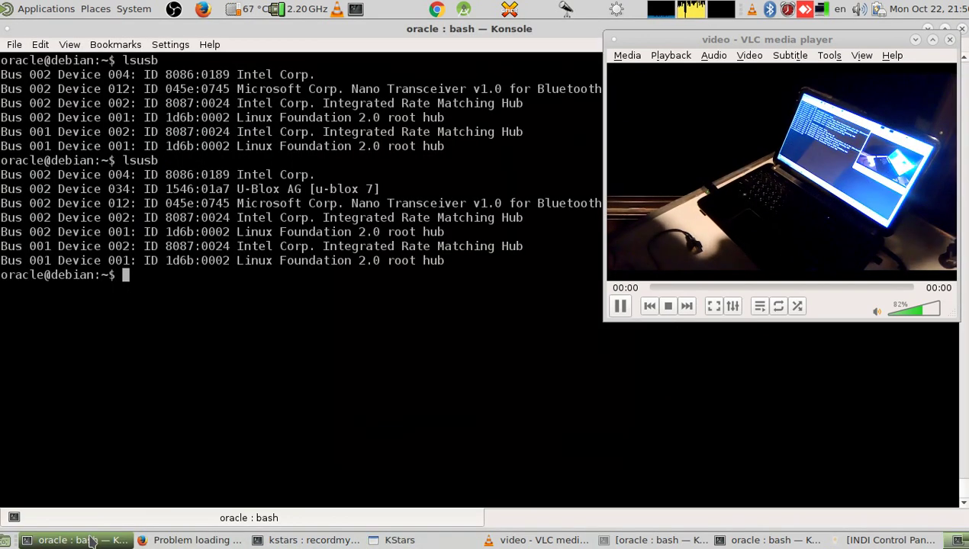
key(ctrl+l)
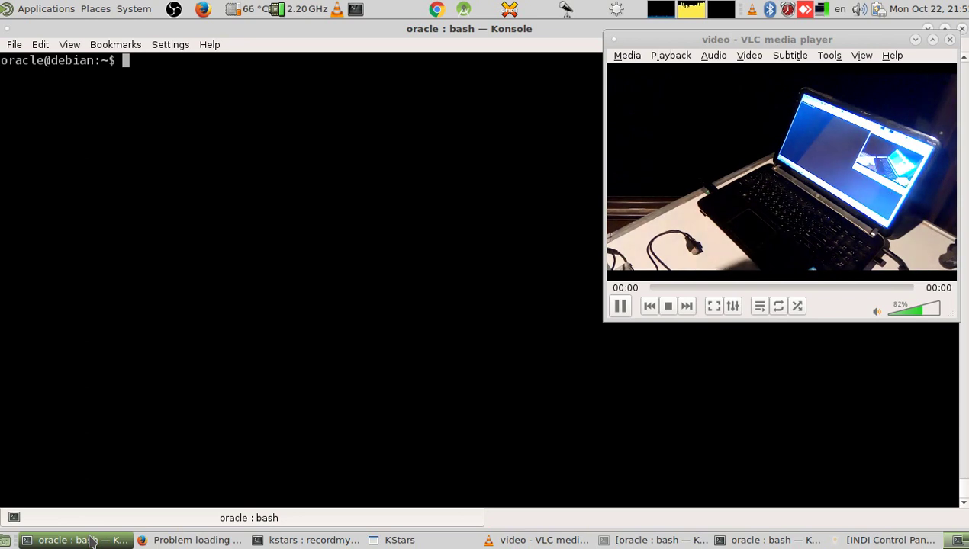
click(385, 540)
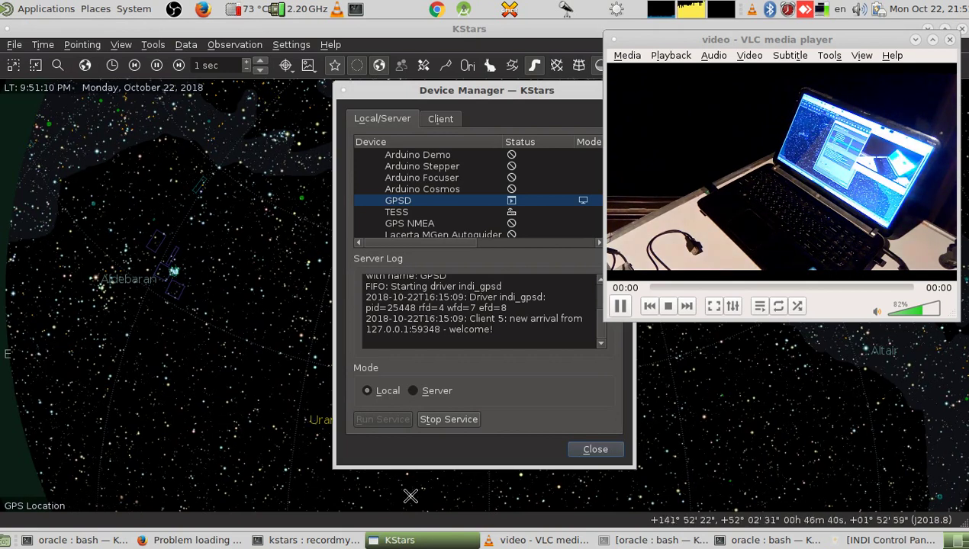
click(405, 541)
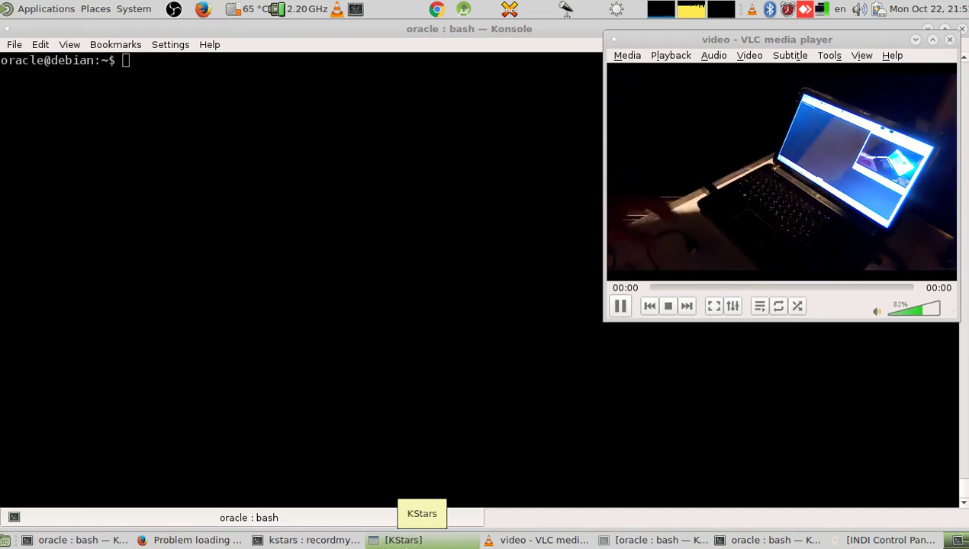
click(232, 313)
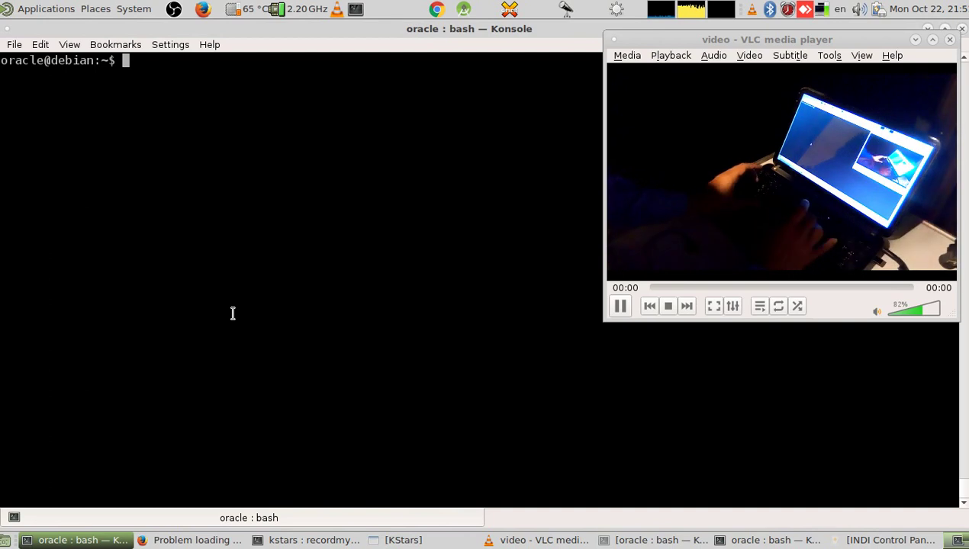
text(lsusb)
key(Return)
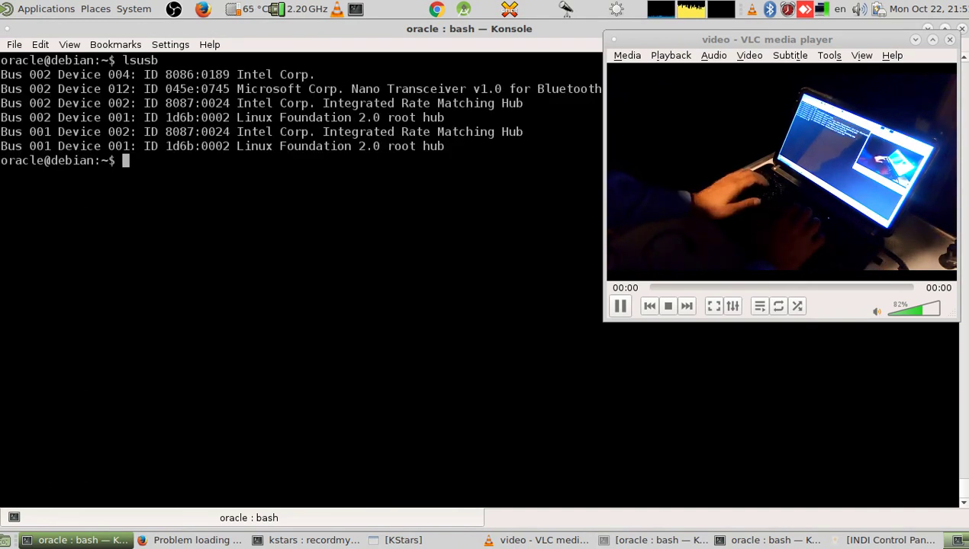
double_click(236, 89)
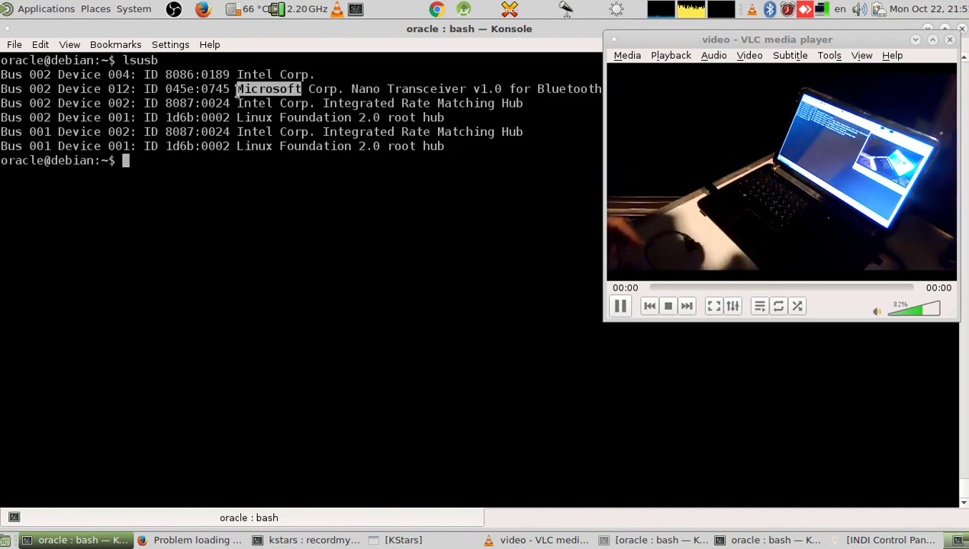
triple_click(237, 90)
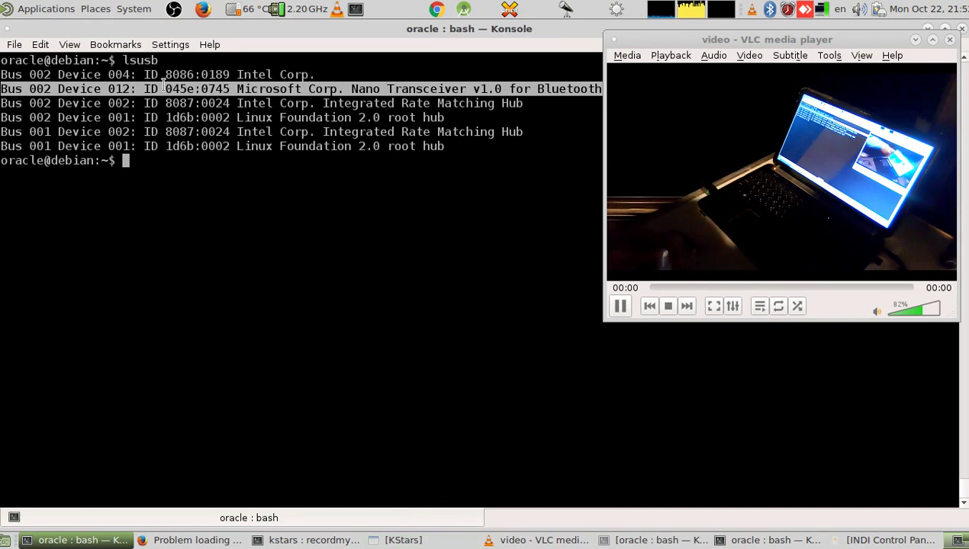
double_click(137, 60)
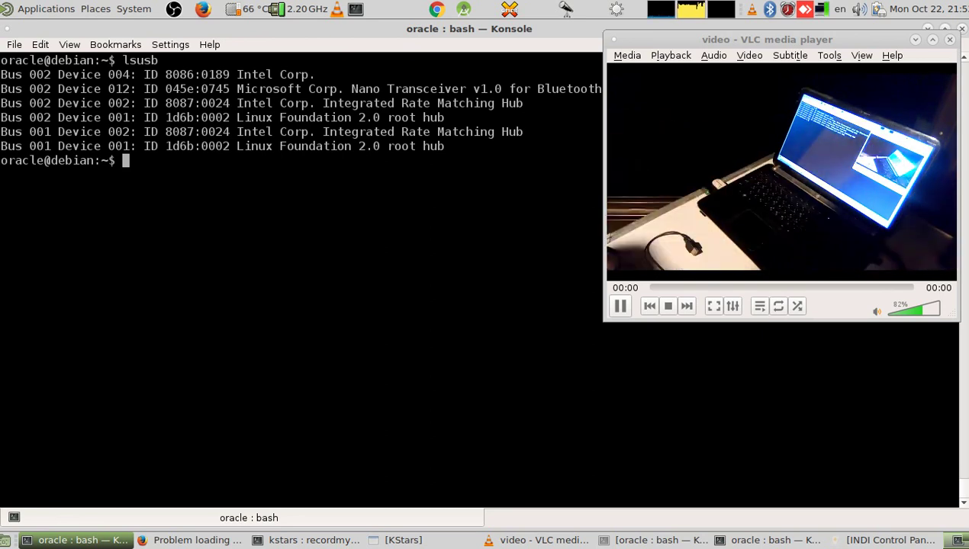
Rerun lsusb until the GPS dongle is listed and highlight the U-Blox AG [u-blox 7] line.
text(lsusb)
key(Return)
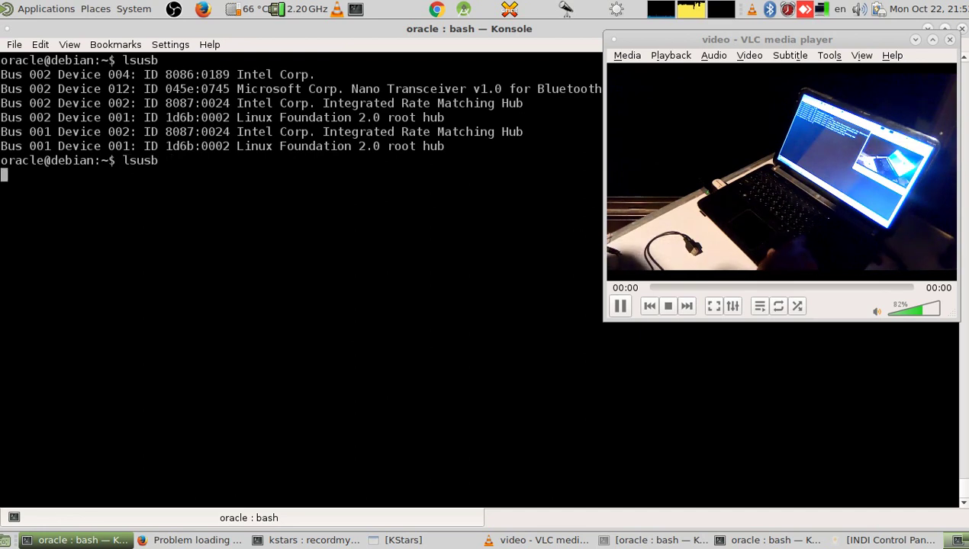
key(Up)
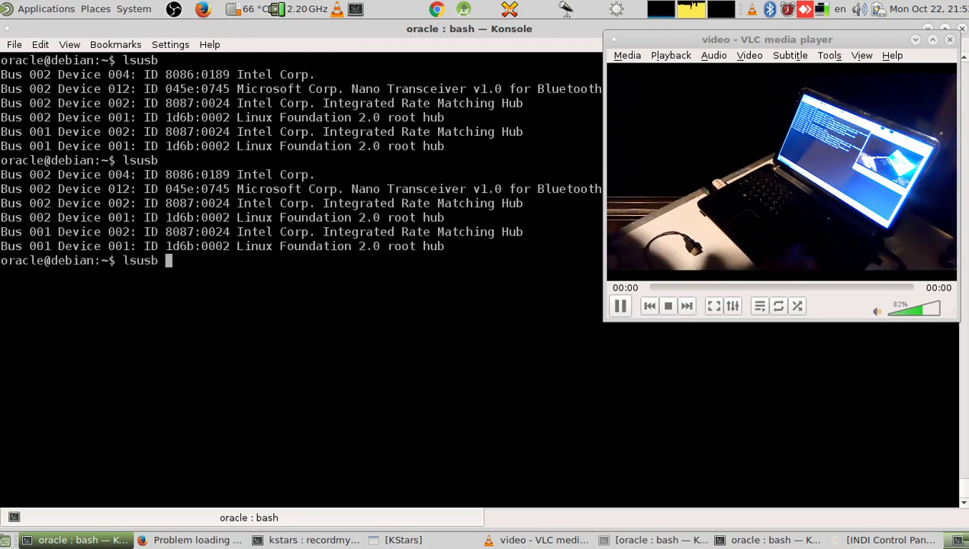
key(Return)
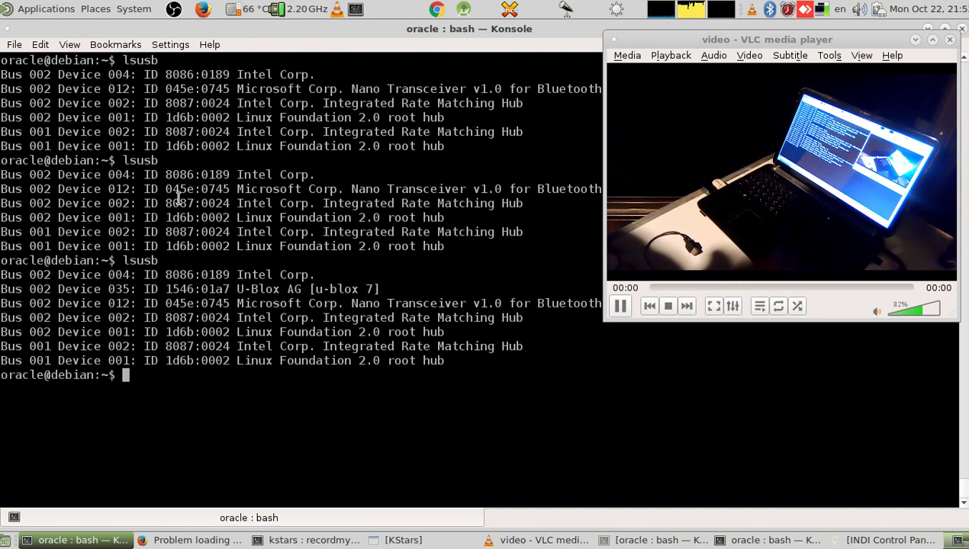
double_click(208, 289)
click(204, 285)
triple_click(204, 288)
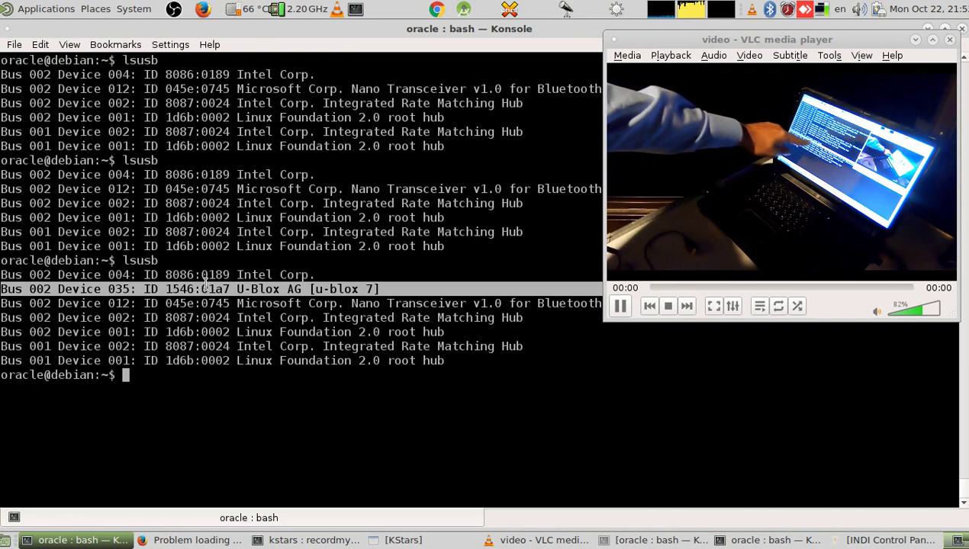
click(243, 296)
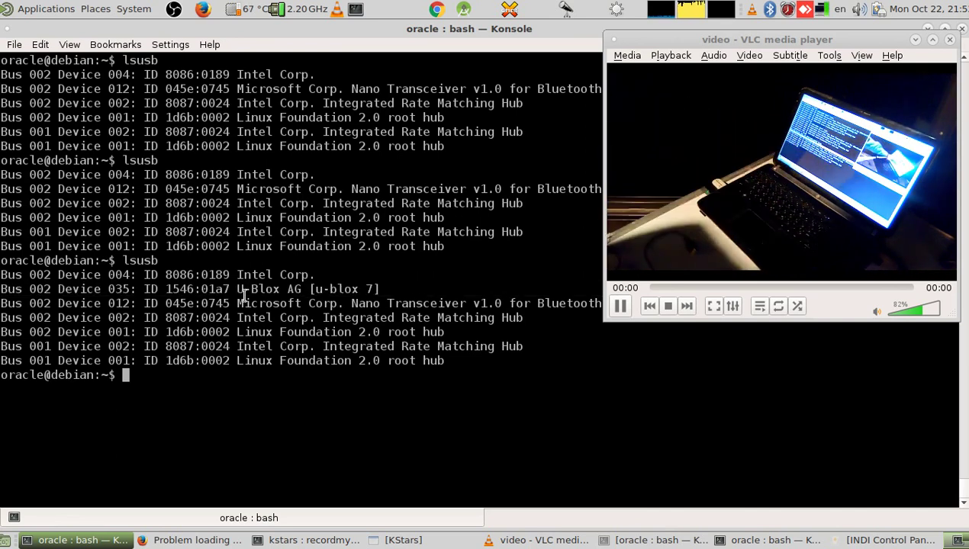
triple_click(273, 290)
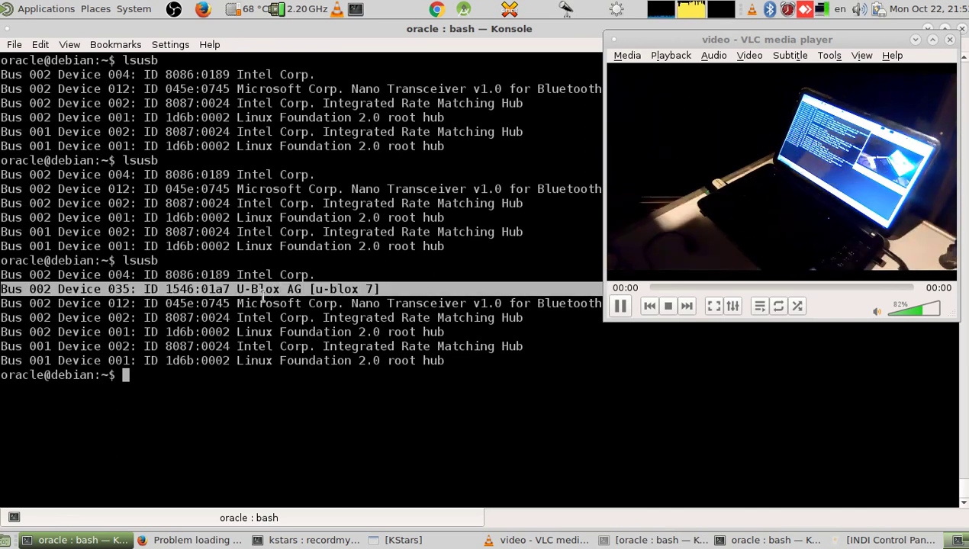
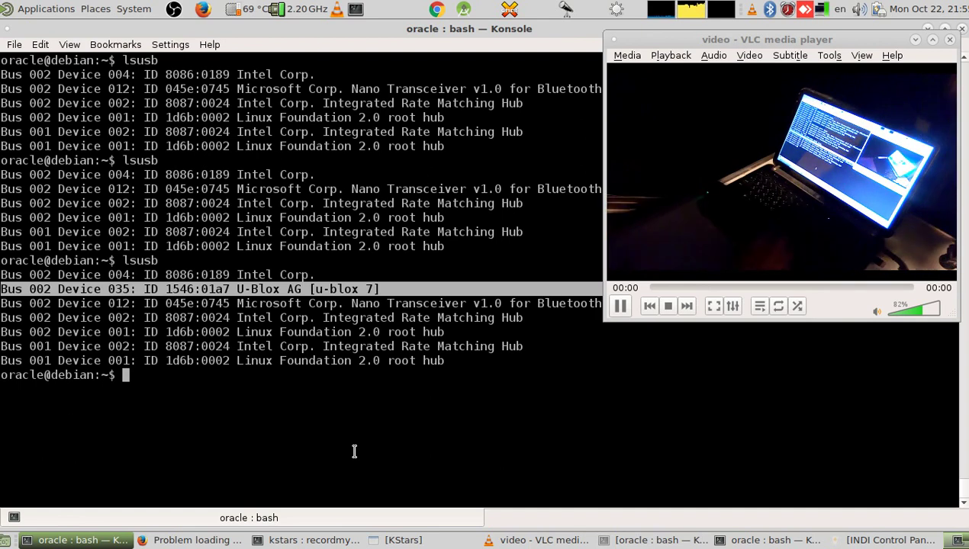
List the device names beginning with /dev/tty, highlight ttyACM0, and clear the unfinished ls command.
text(ls )
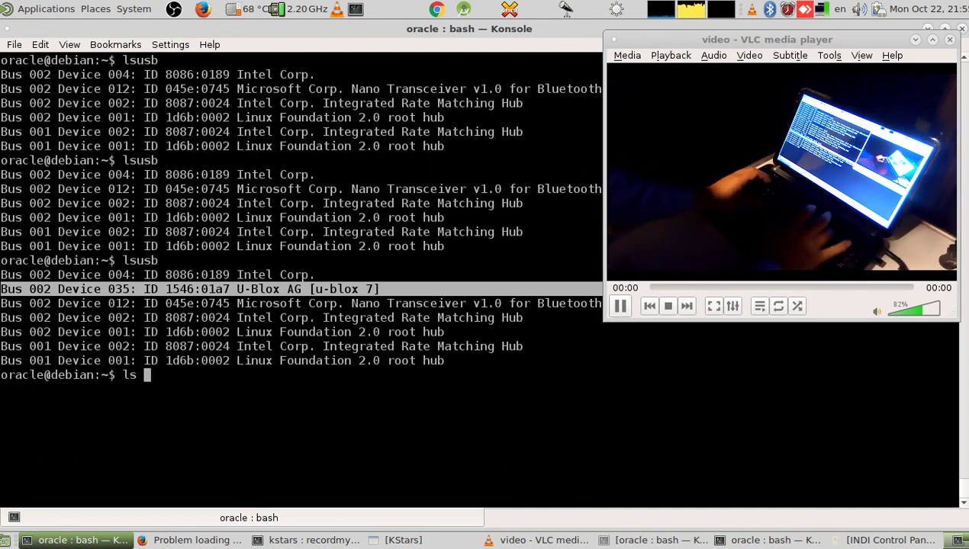
text(/dev/)
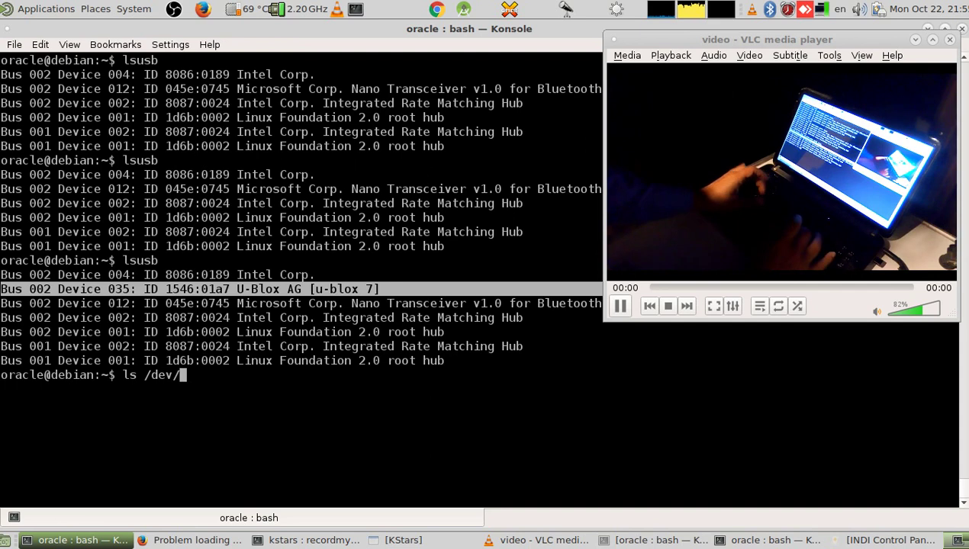
text(tty)
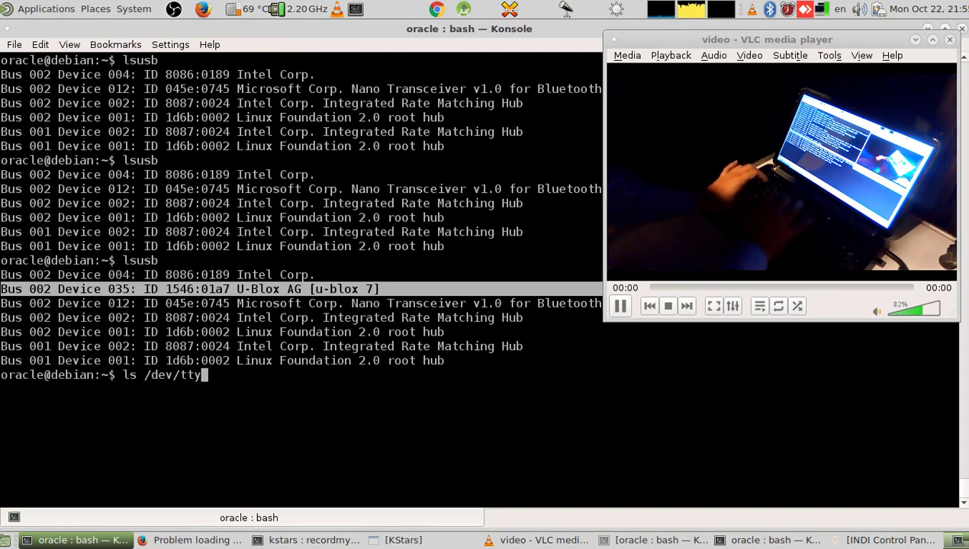
key(Tab)
key(Tab)
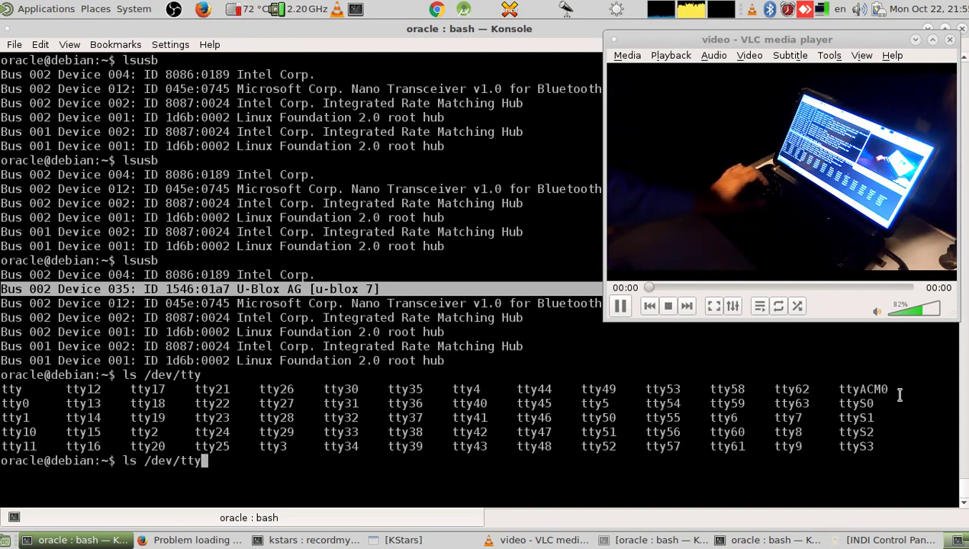
double_click(867, 392)
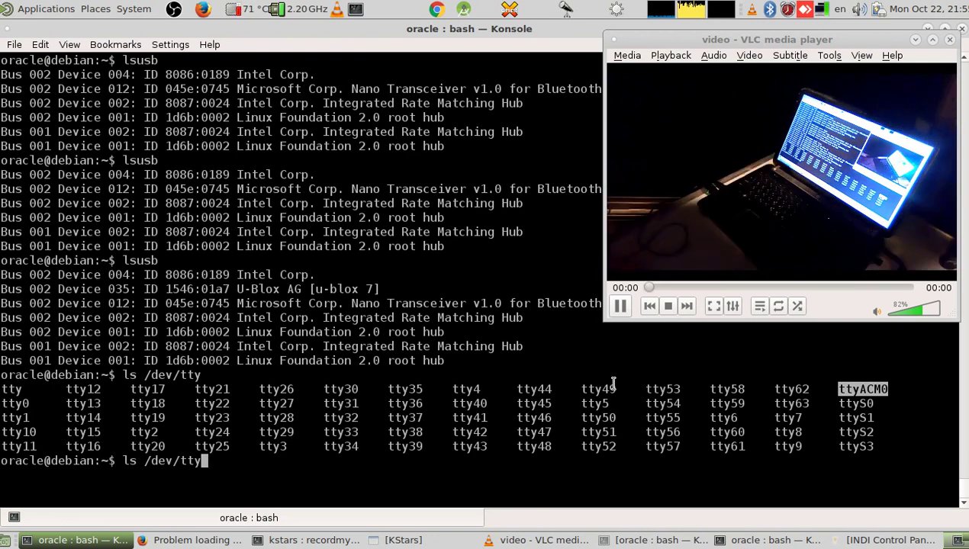
key(BackSpace)
key(BackSpace)
key(BackSpace)
key(BackSpace)
key(BackSpace)
key(BackSpace)
key(BackSpace)
key(BackSpace)
key(BackSpace)
key(BackSpace)
key(BackSpace)
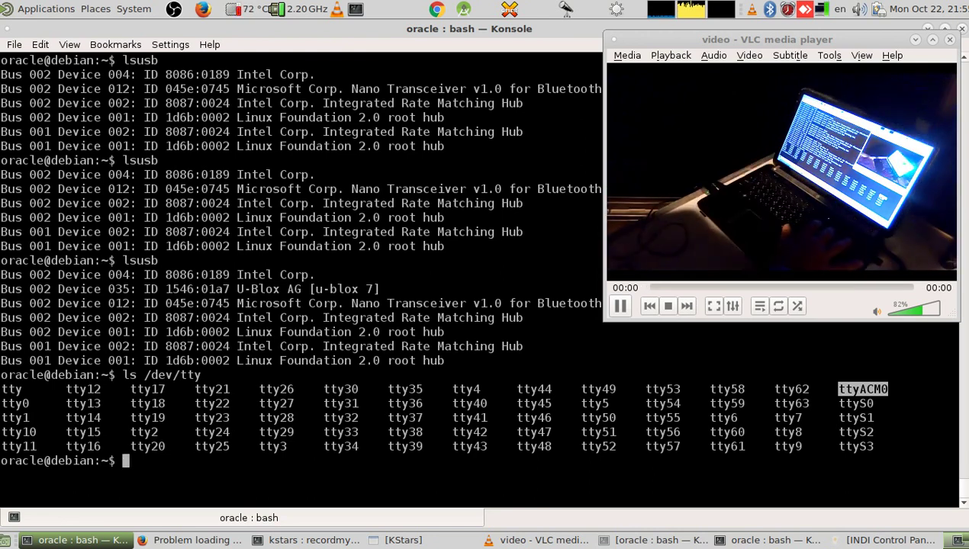
Switch the terminal session to the root user with su, entering the root password.
text(s)
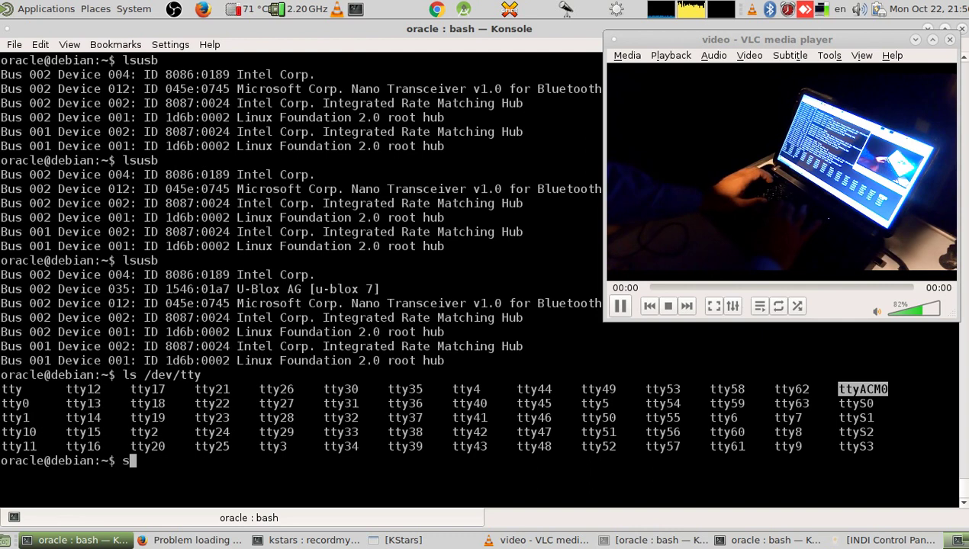
double_click(28, 461)
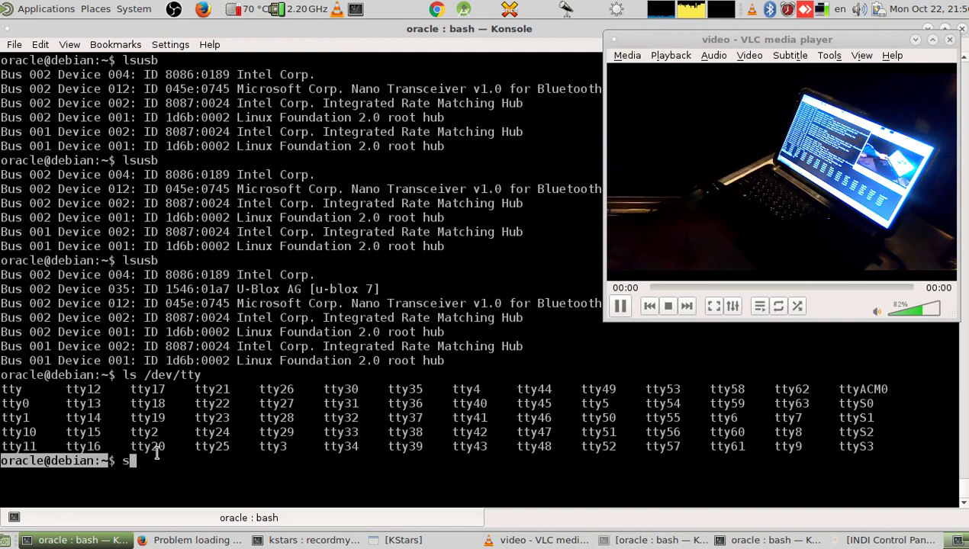
text(u)
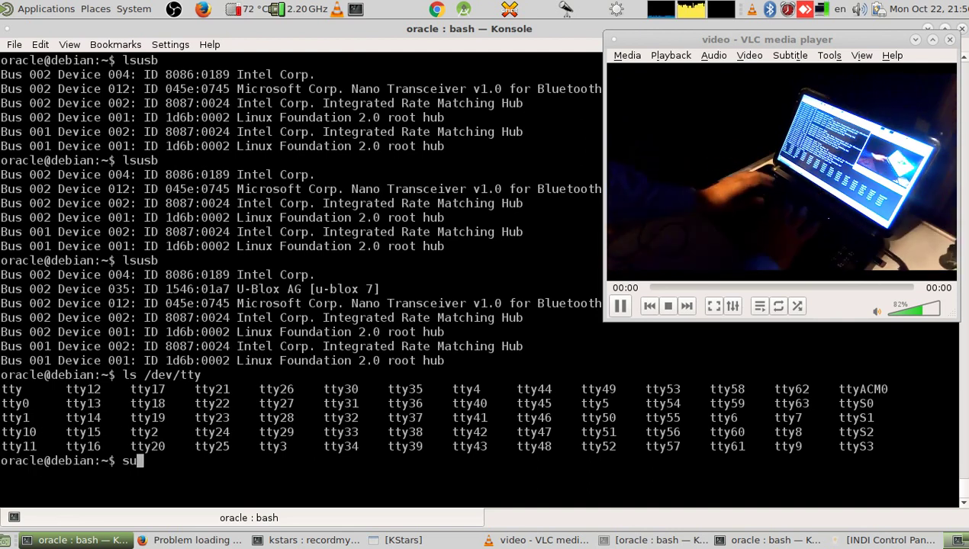
key(Return)
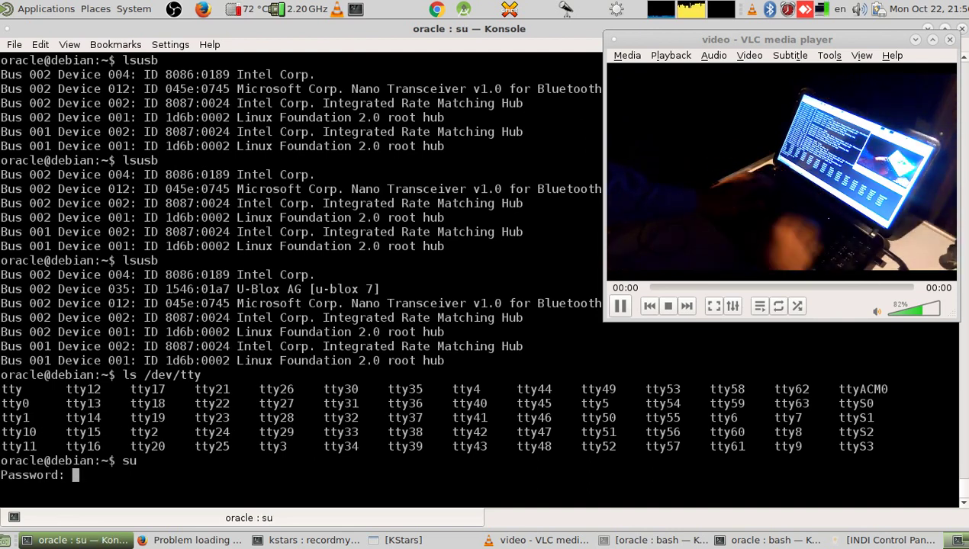
key(Return)
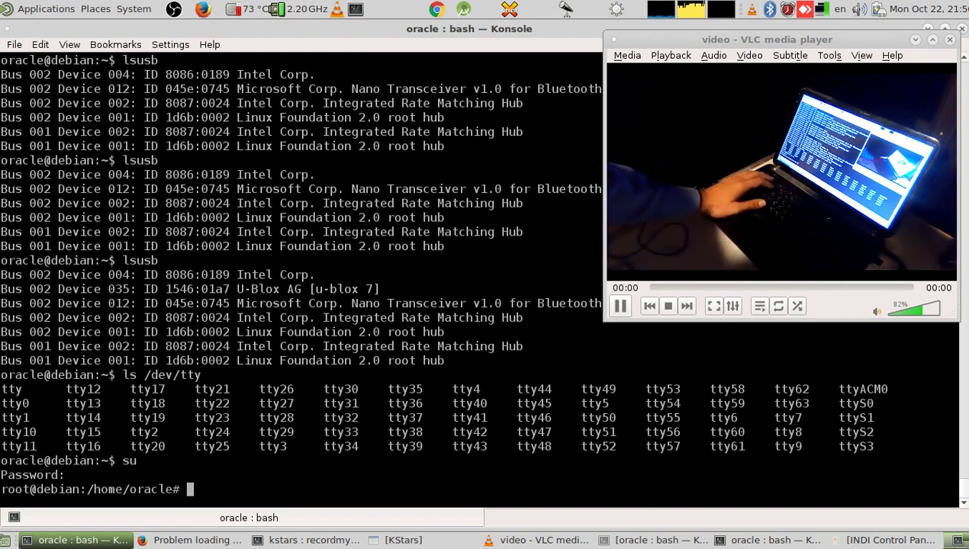
Install gpsd and its companion gpsd package with apt-get install.
text(vi)
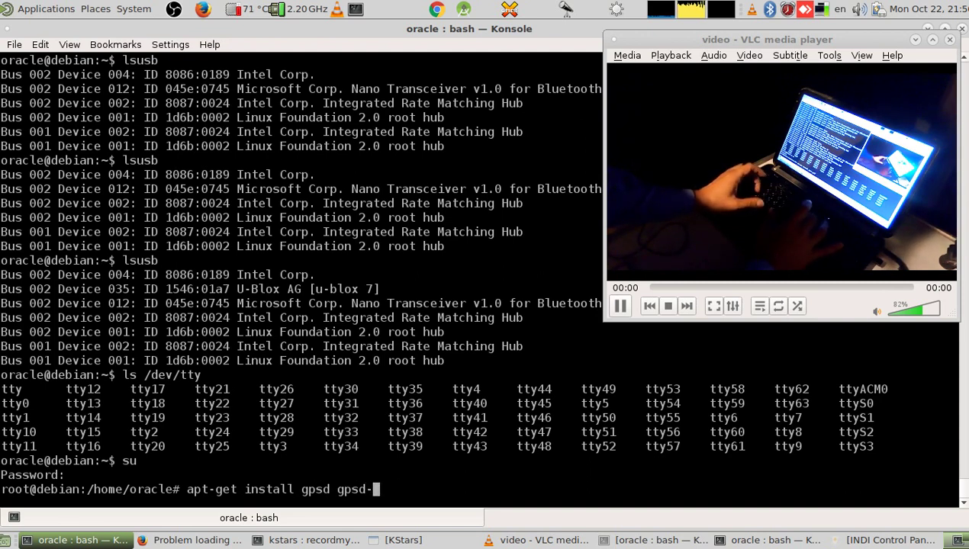
key(Return)
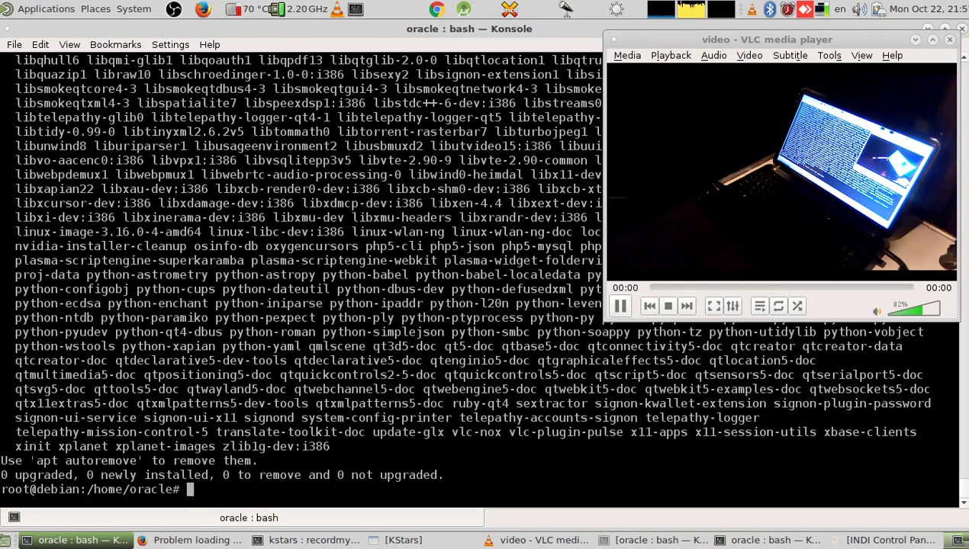
Open the configuration file /etc/default/gpsd in the pico editor.
text(vi)
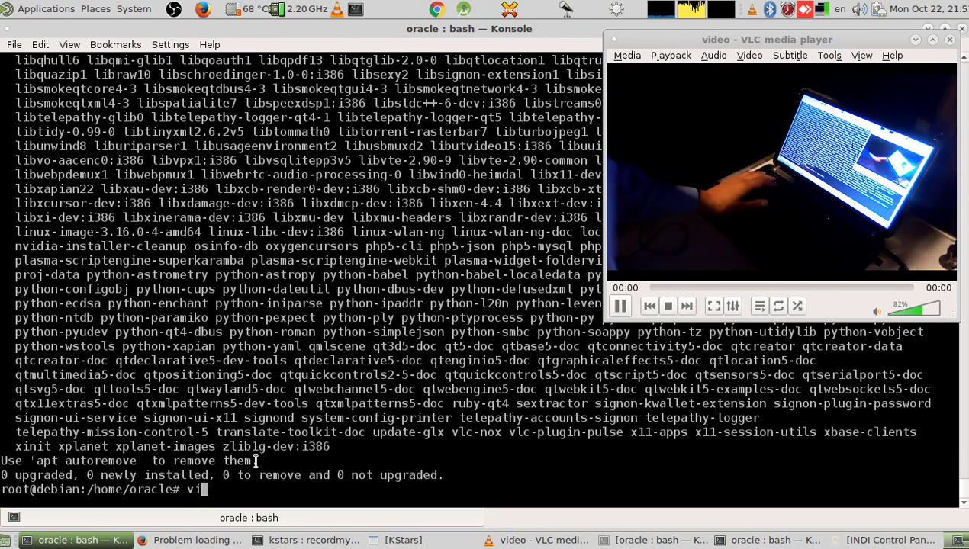
key(BackSpace)
key(BackSpace)
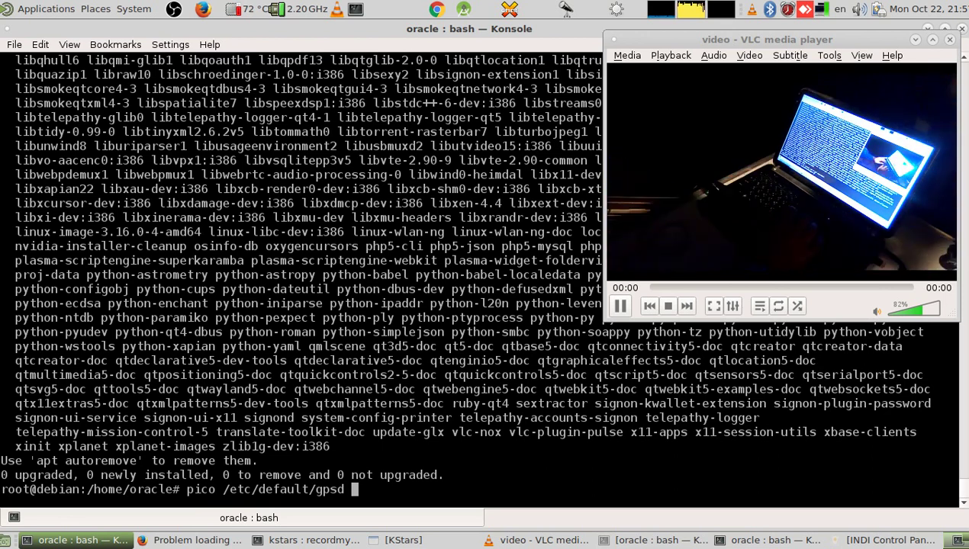
key(Return)
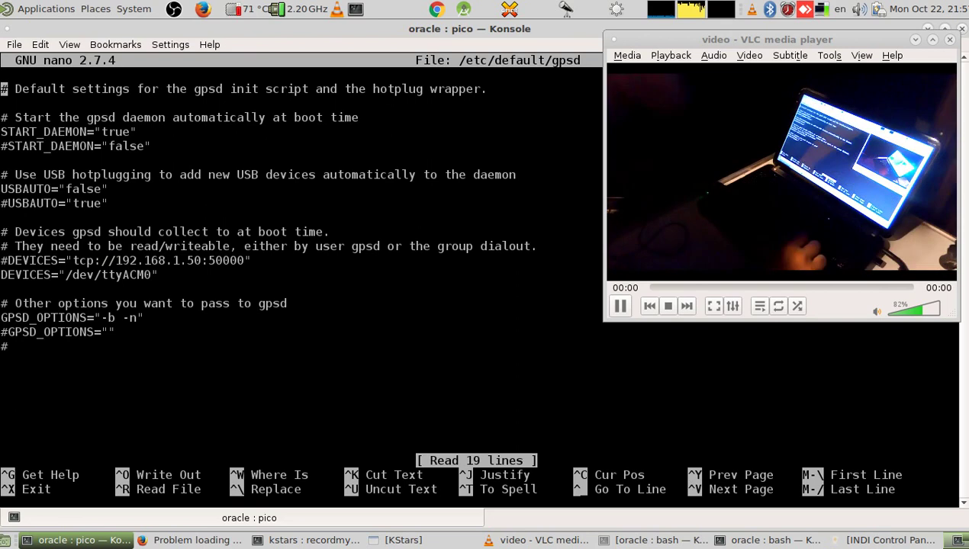
Review the two START_DAEMON lines in the section on starting gpsd at boot time.
key(Down)
key(Down)
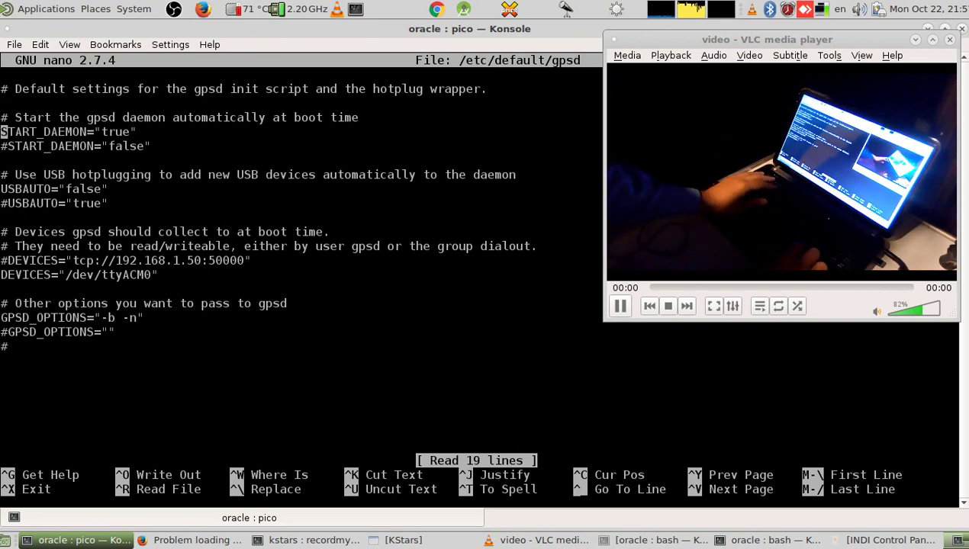
key(Up)
key(Up)
key(Down)
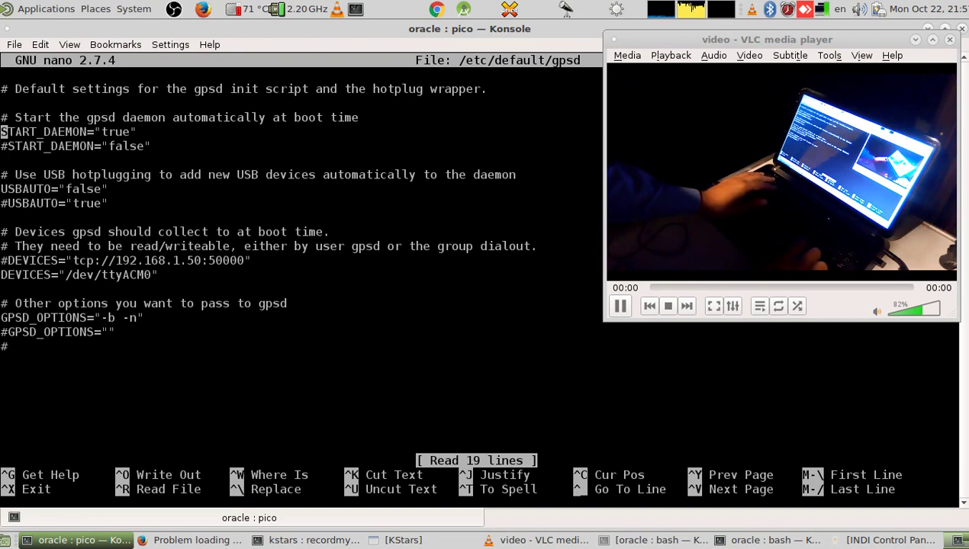
key(Down)
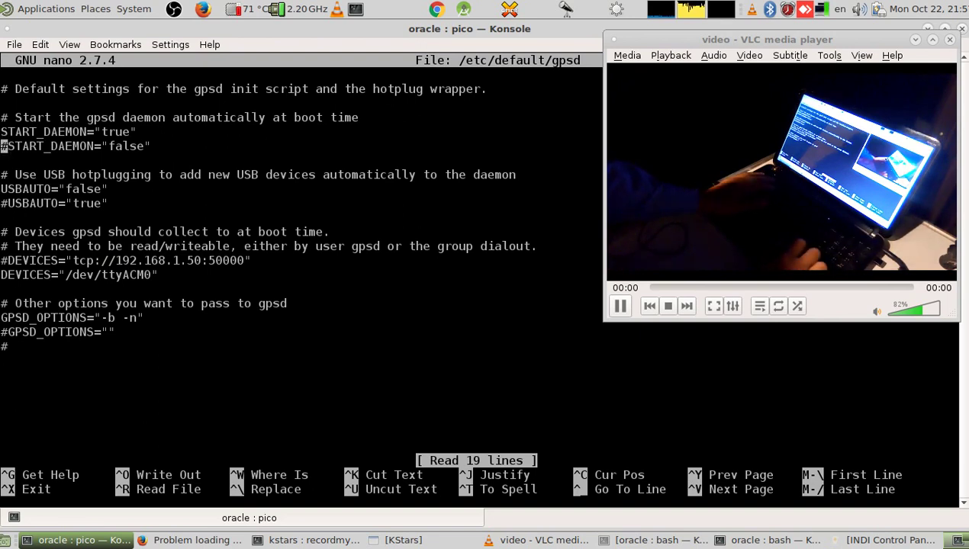
key(Up)
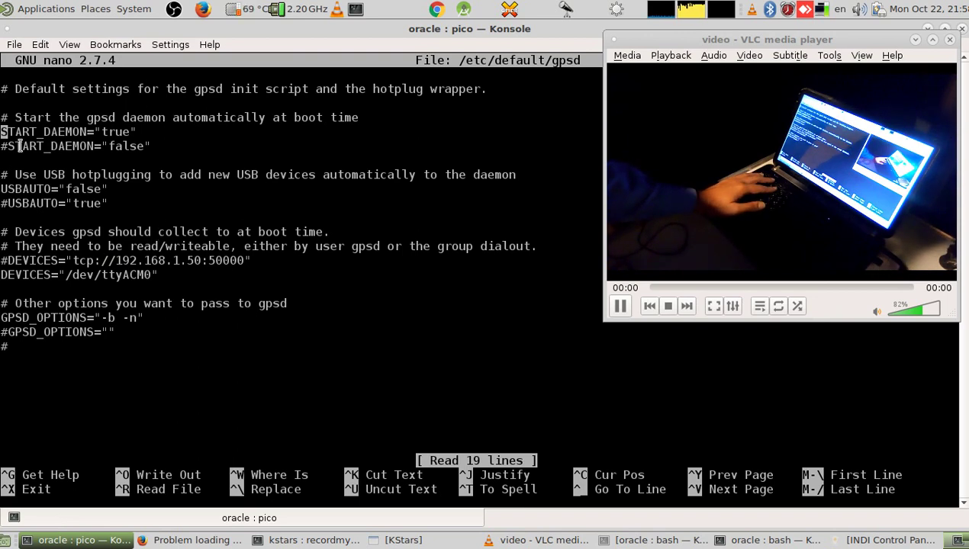
key(Left)
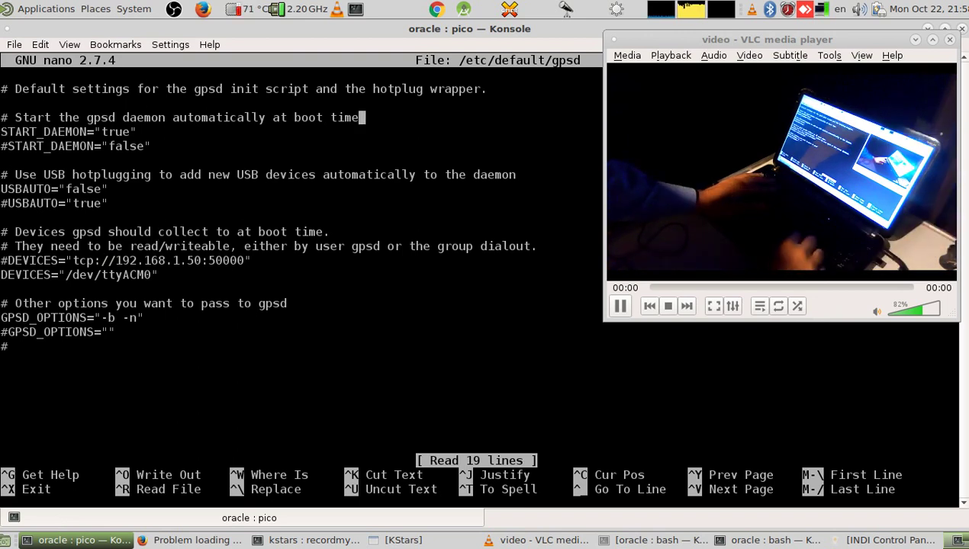
key(Down)
key(Down)
key(Up)
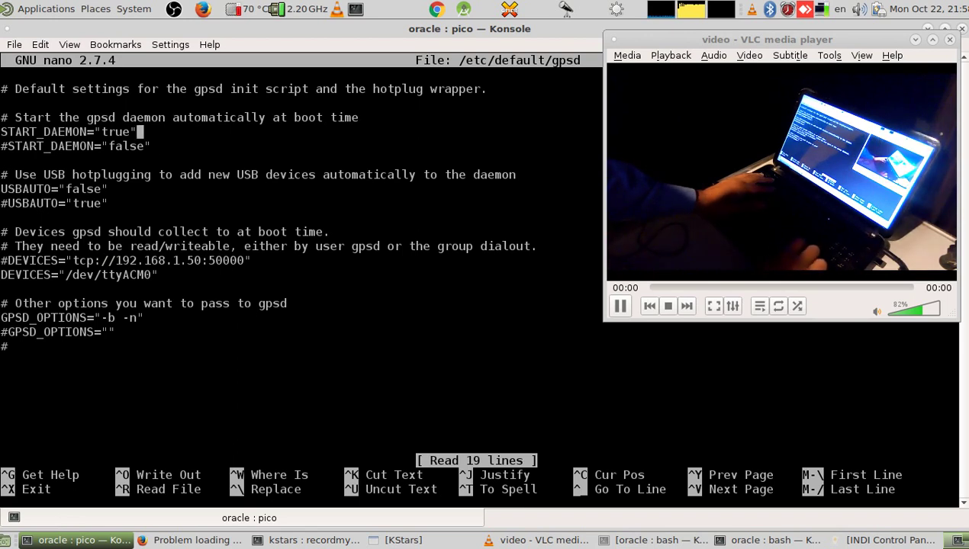
key(Down)
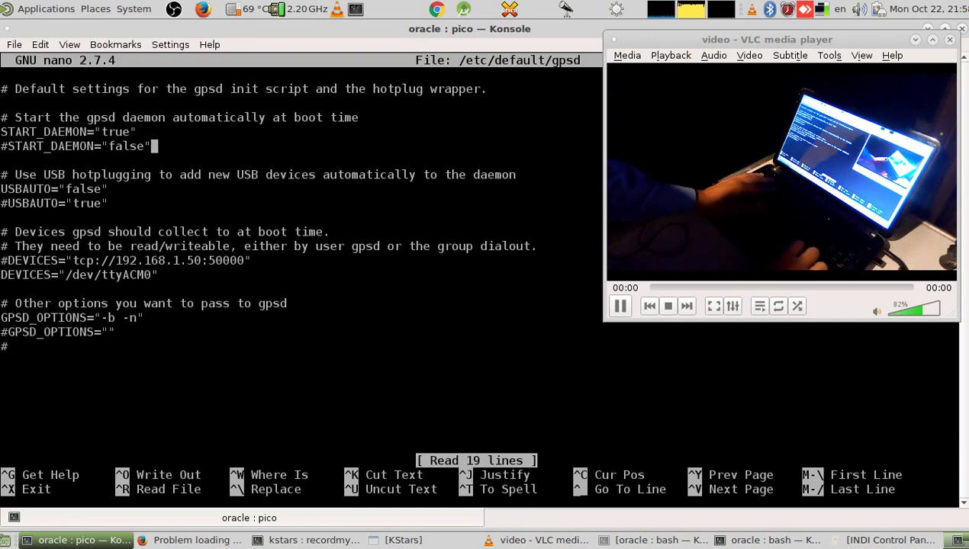
key(Left)
key(Left)
key(Left)
key(Left)
key(Left)
key(Left)
key(Left)
key(Left)
key(Left)
key(Left)
key(Left)
key(Left)
key(Left)
key(Left)
key(Left)
key(Left)
key(Left)
key(Left)
key(Left)
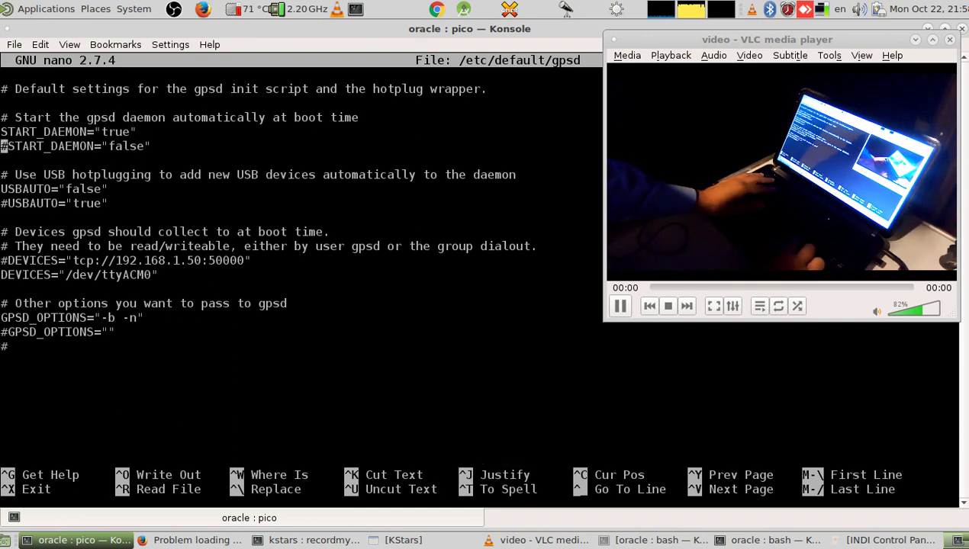
key(Right)
key(Right)
key(Right)
key(Right)
key(Right)
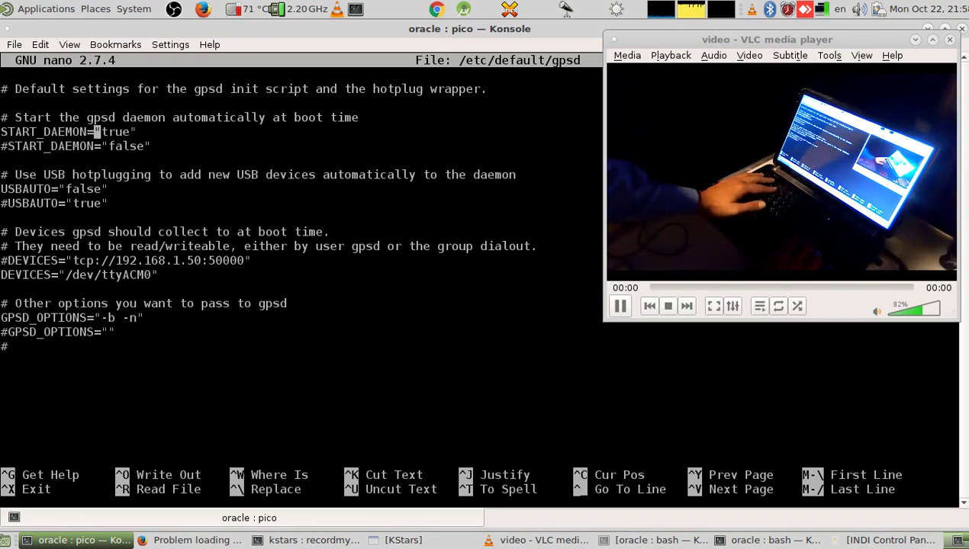
Examine the active USBAUTO="false" line in the USB hotplugging section.
key(Down)
key(Down)
key(Down)
key(Down)
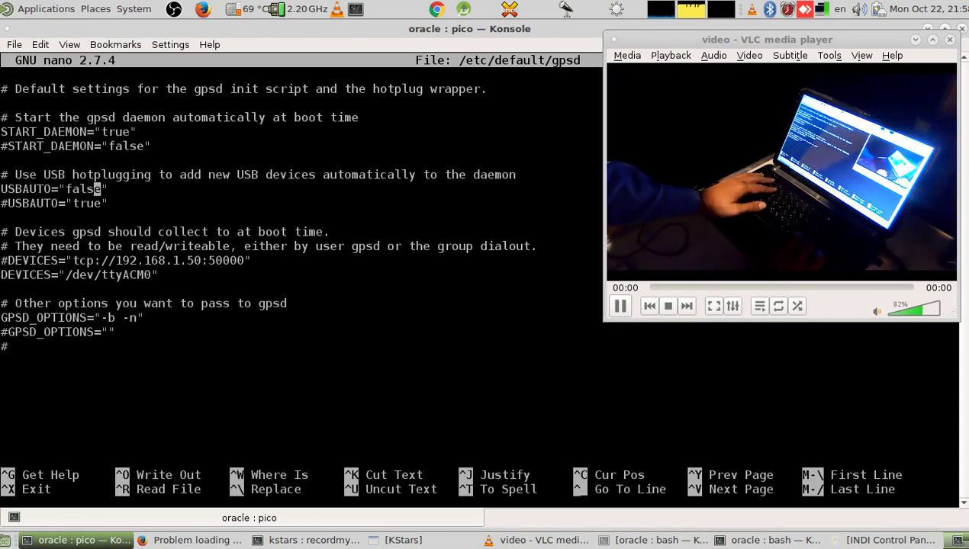
key(Left)
key(Left)
key(Left)
key(Left)
key(Left)
key(Left)
key(Left)
key(Left)
key(Left)
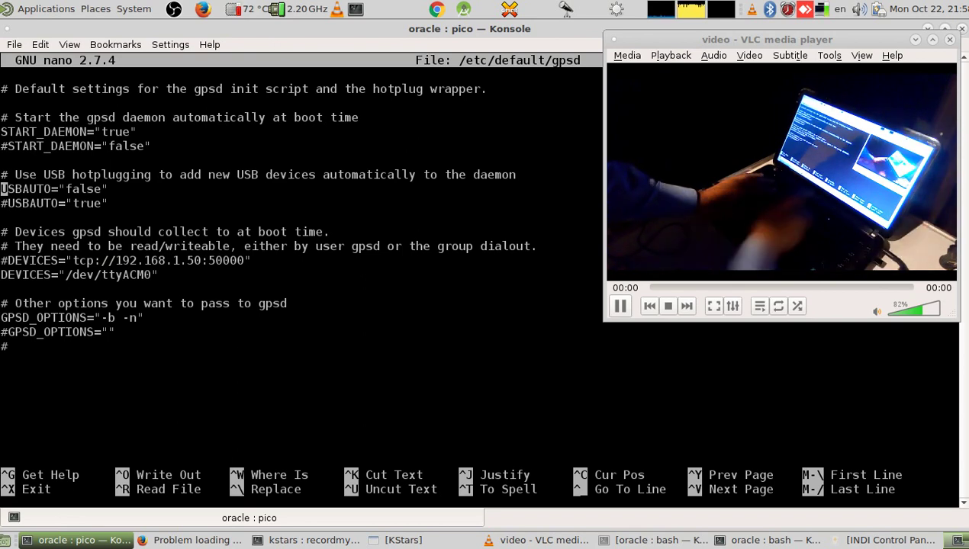
Uncomment the USBAUTO="true" line by removing its leading #.
key(Down)
key(Down)
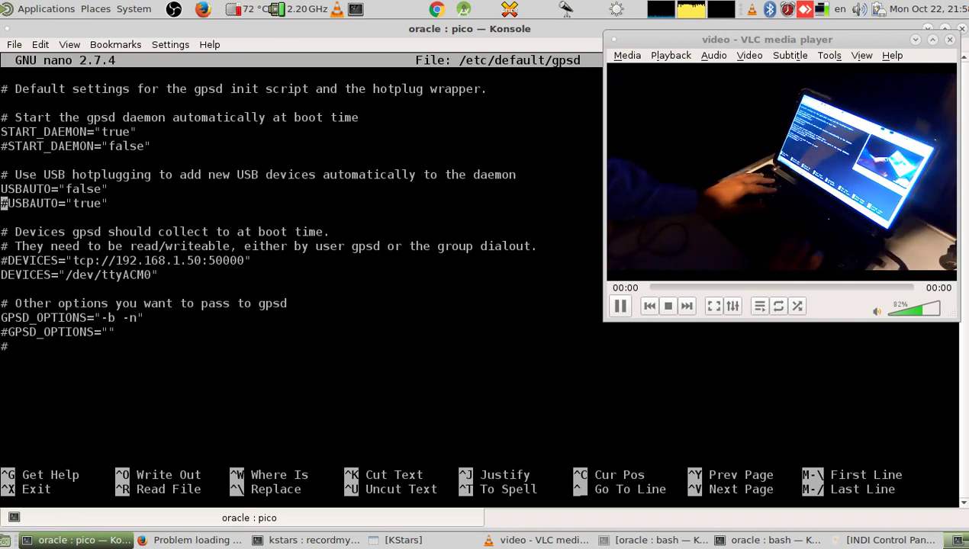
key(Delete)
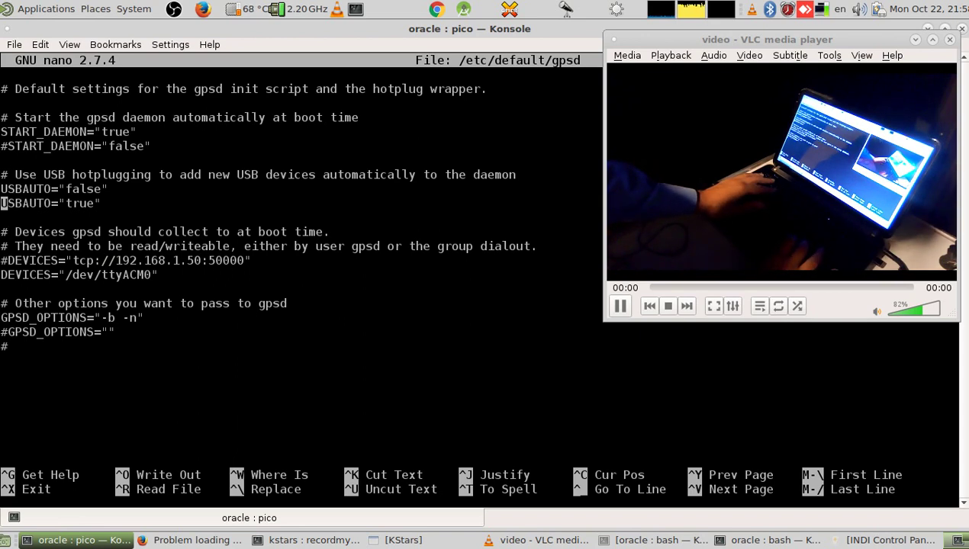
Compare the two uncommented USBAUTO lines, "false" and "true", in the USB hotplugging section.
key(Up)
key(Up)
key(Down)
key(Down)
key(Down)
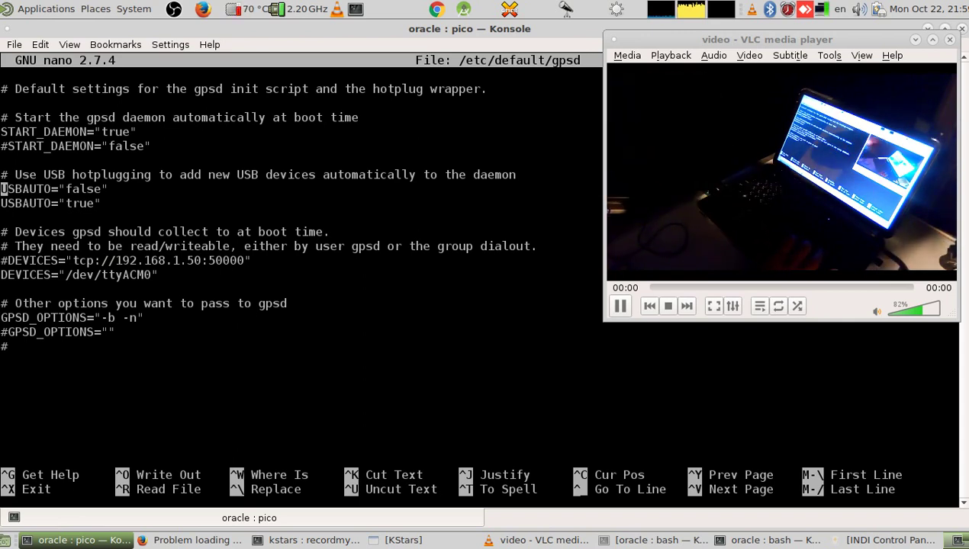
key(Right)
key(Right)
key(Right)
key(Right)
key(Right)
key(Right)
key(Right)
key(Right)
key(Right)
key(Right)
key(Right)
key(Right)
key(Right)
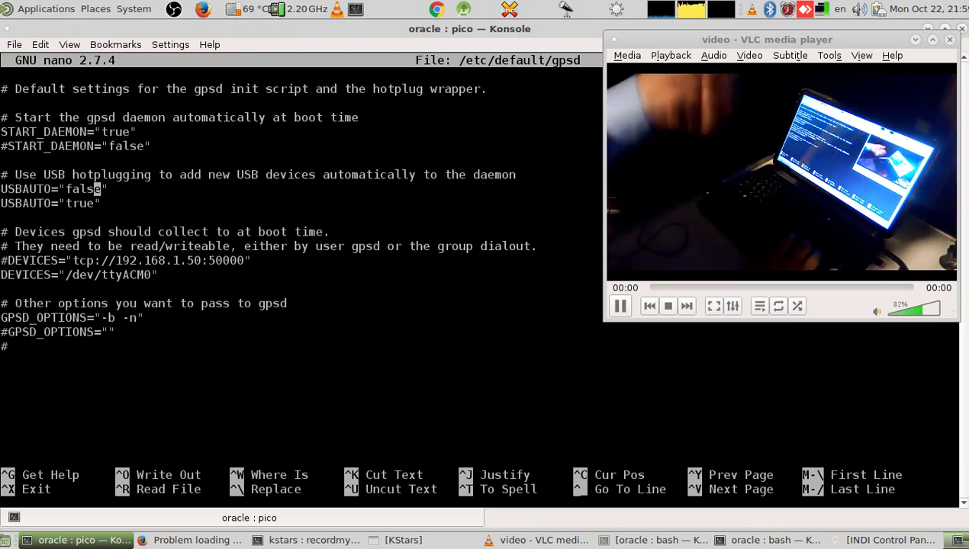
key(Left)
key(Left)
key(Left)
key(Left)
key(Left)
key(Left)
key(Left)
key(Left)
key(Left)
key(Left)
key(Left)
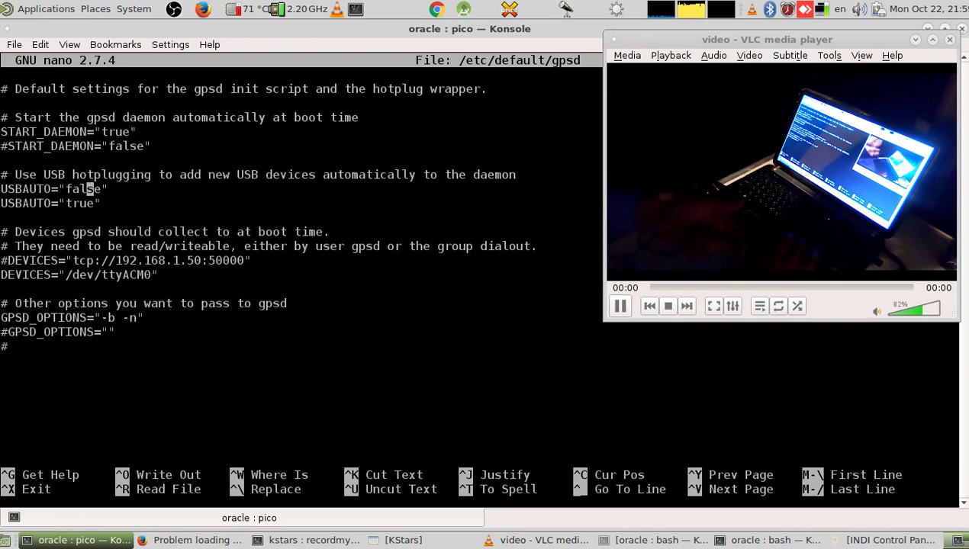
Comment out the USBAUTO="true" line again with a leading #.
key(Down)
key(Left)
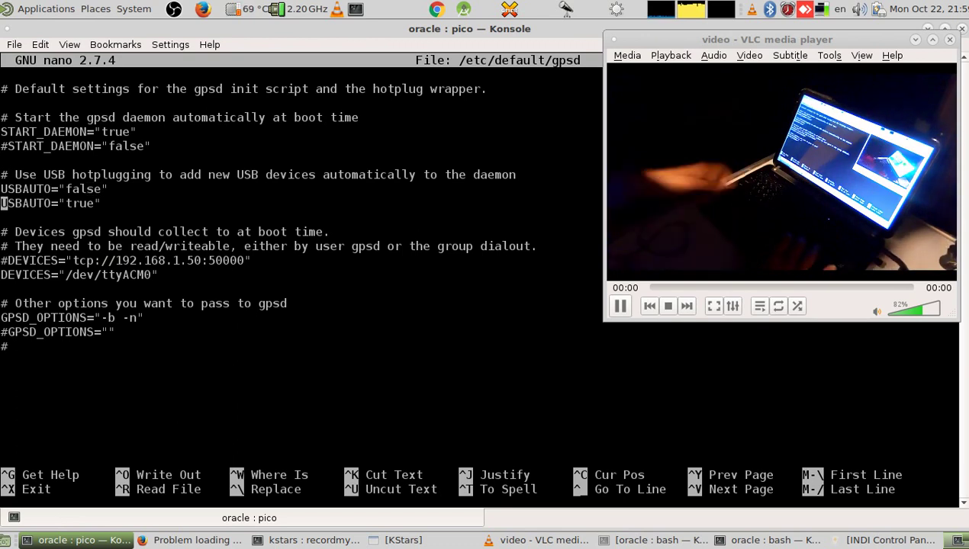
text(#)
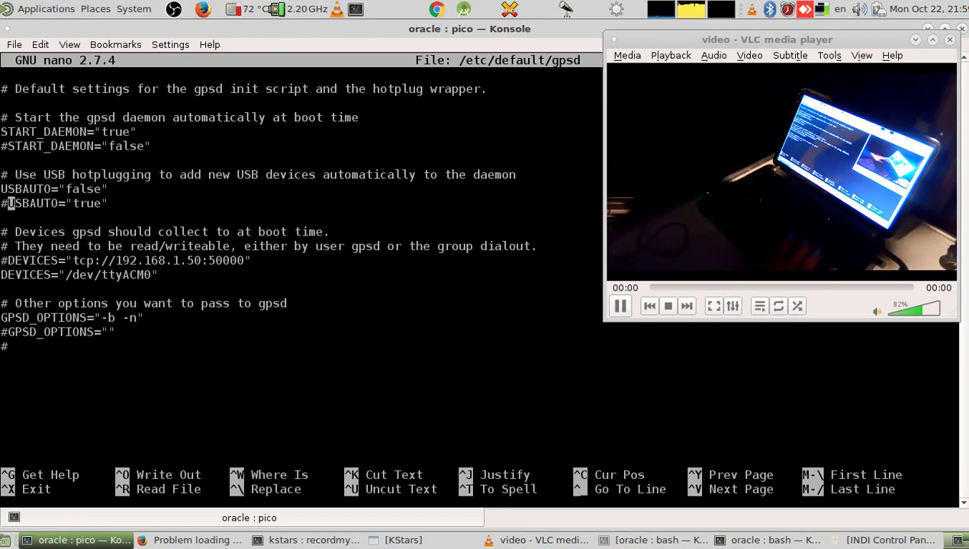
Check the /dev/ttyACM0 entry on the DEVICES line and the flags on the active GPSD_OPTIONS line.
key(Down)
key(Down)
key(Left)
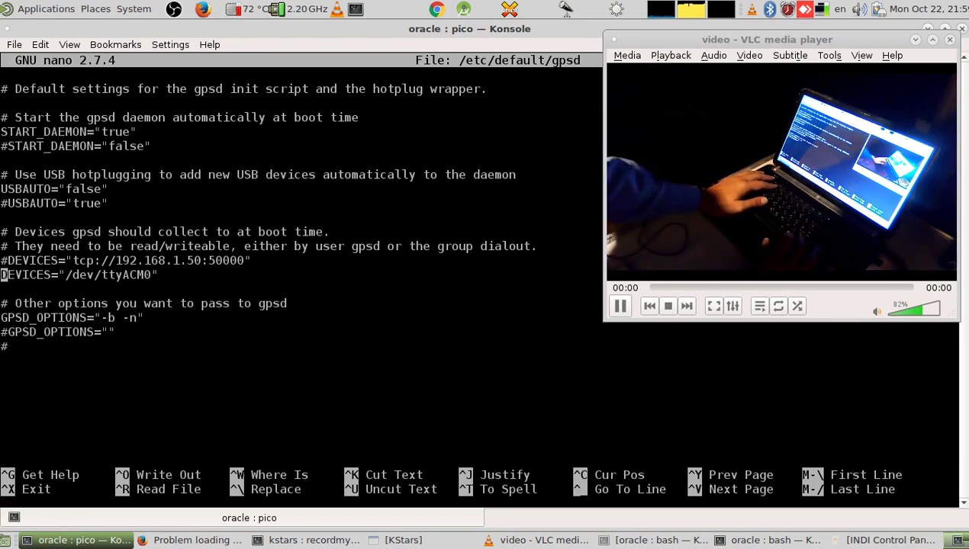
key(Right)
key(Right)
key(Right)
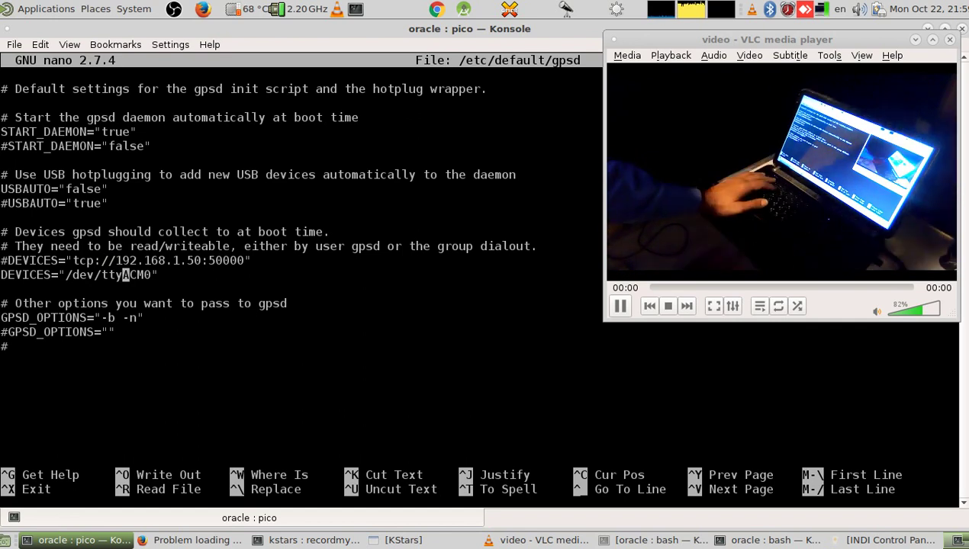
key(Down)
key(Down)
key(Down)
click(112, 317)
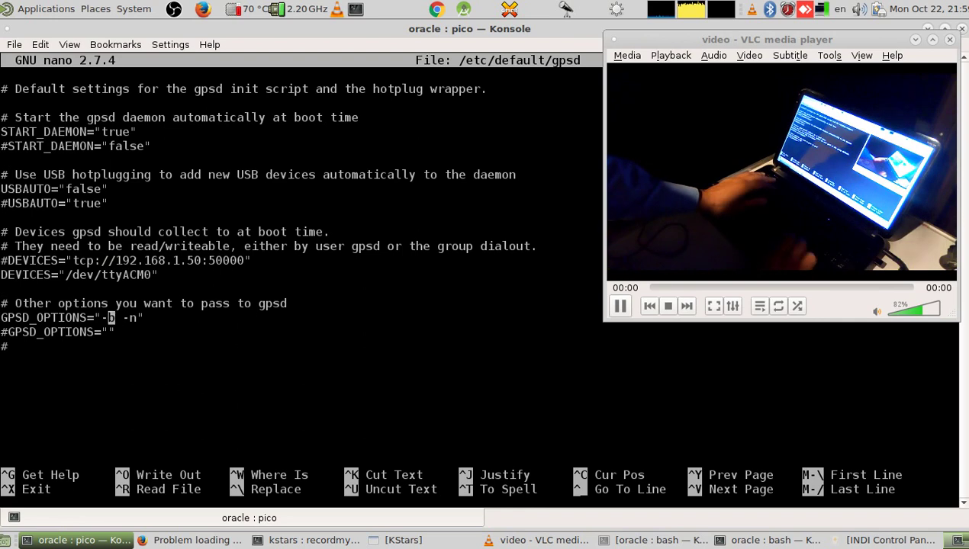
click(111, 318)
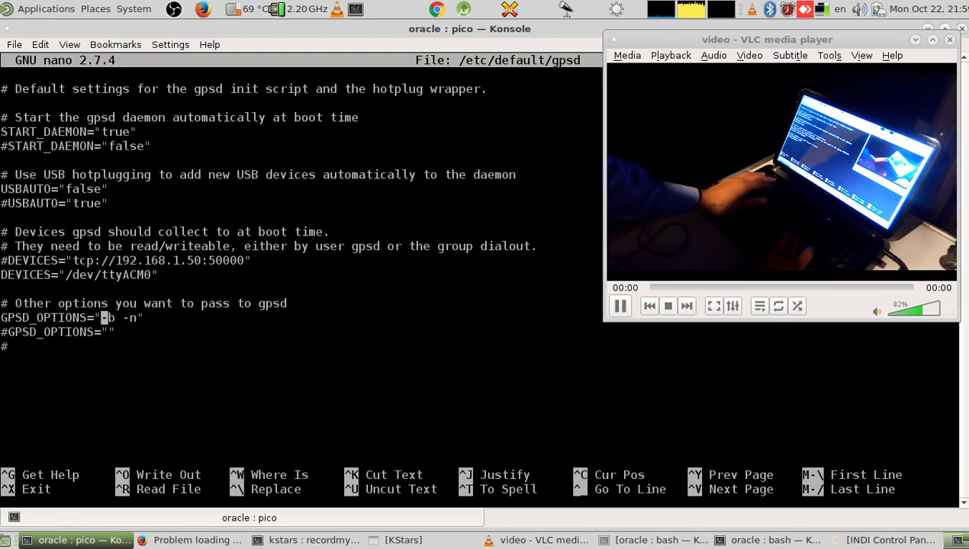
Remove the lone # on the file's last line, and save /etc/default/gpsd while exiting the editor.
click(133, 317)
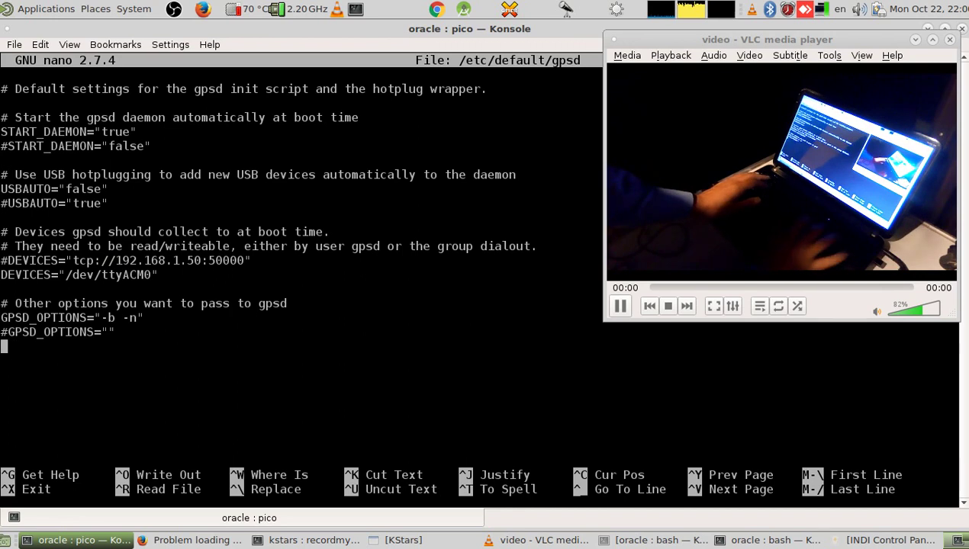
key(ctrl+x)
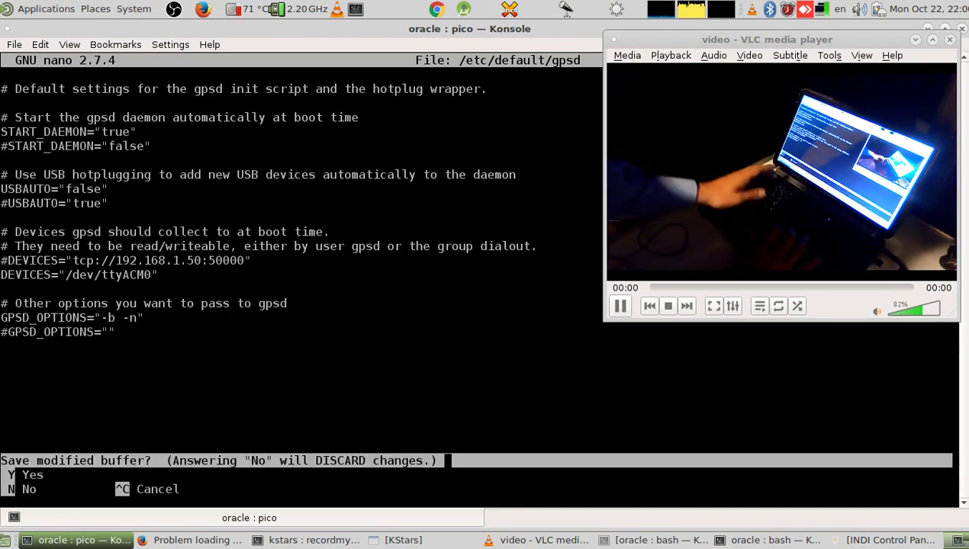
key(y)
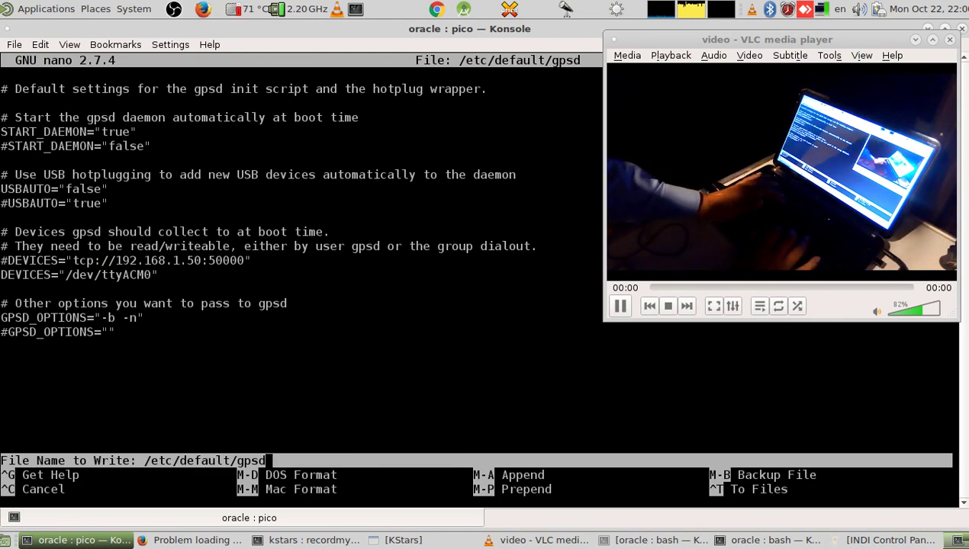
key(Return)
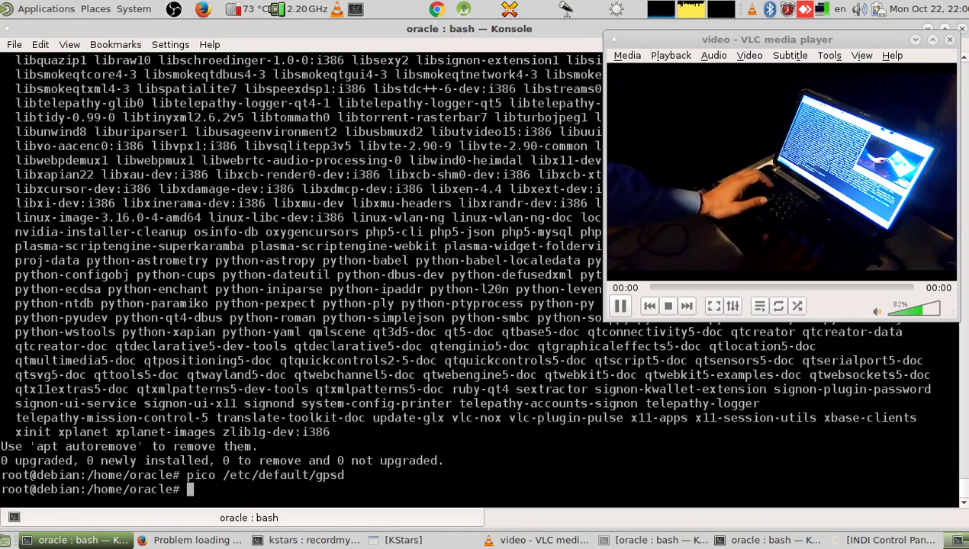
Restart the gpsd service with the command service gpsd restart.
text(service gpsd)
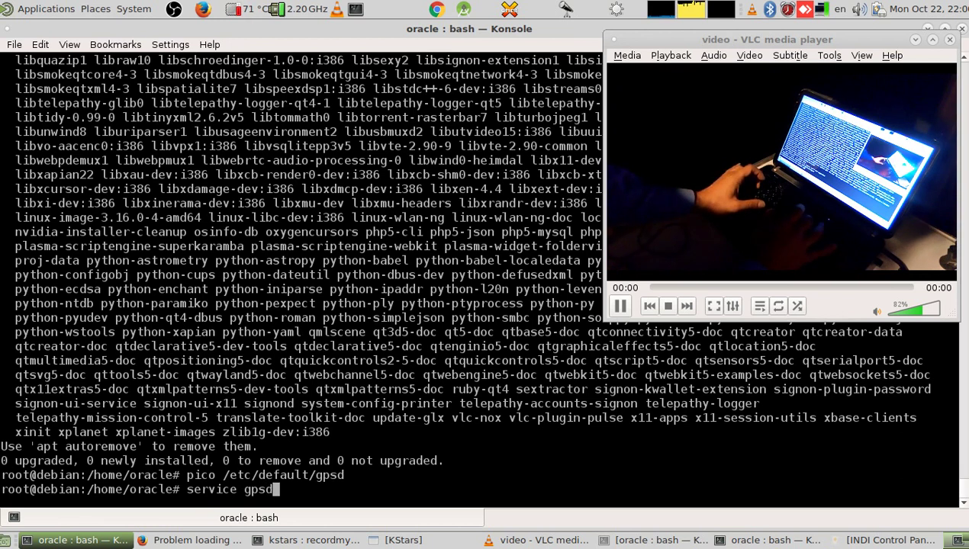
text( restart)
key(Return)
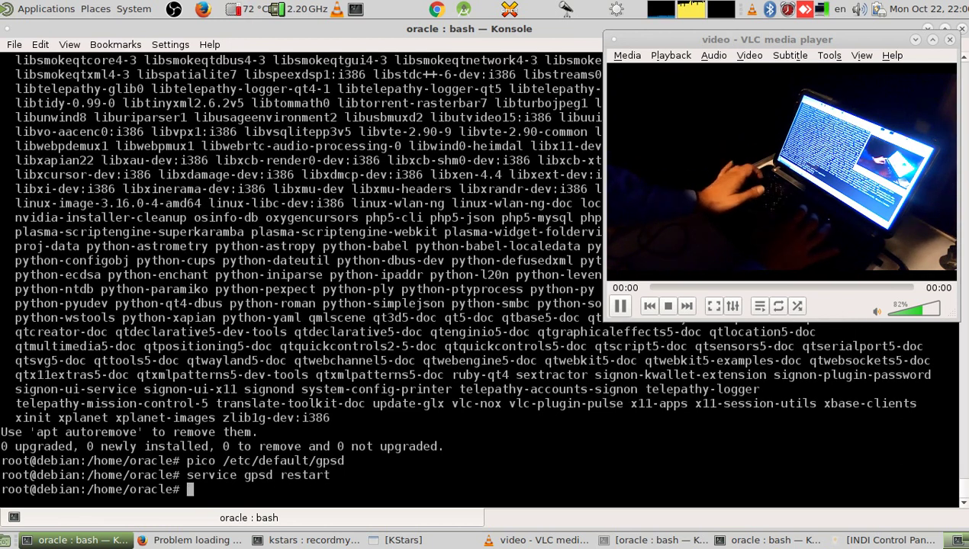
Check that the gpsd daemon is running by querying its process ID with pidof.
text(pidof gp)
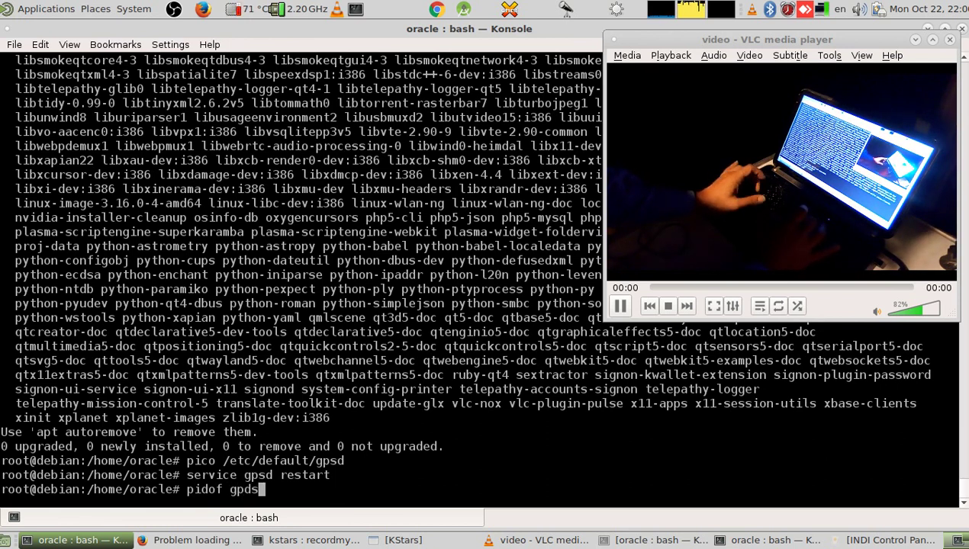
text(sd)
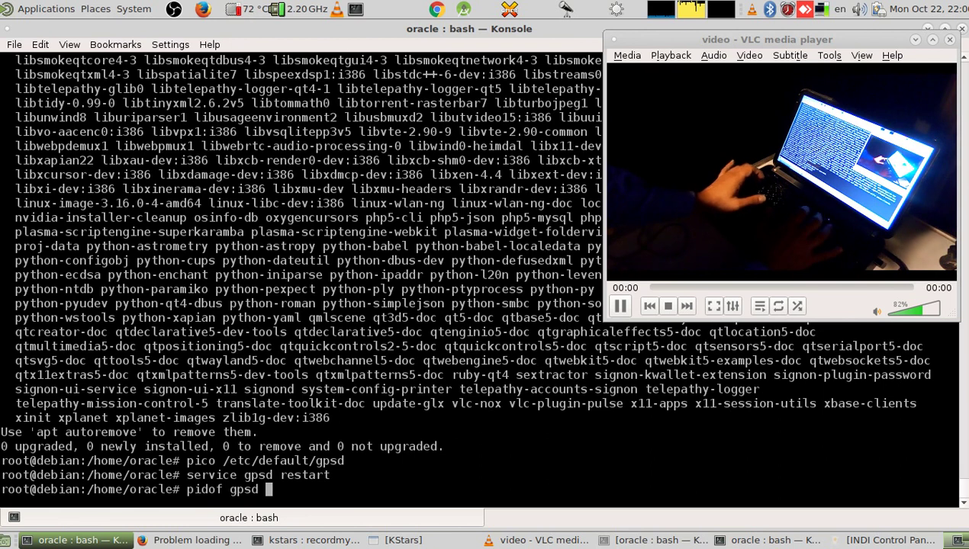
key(Return)
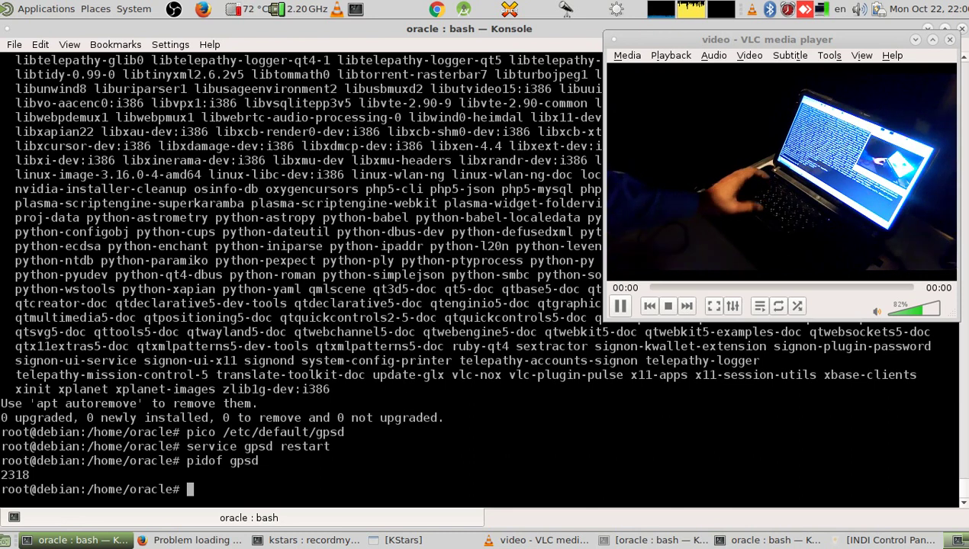
Add the user oracle to the dialout group with usermod -a -G.
text(use)
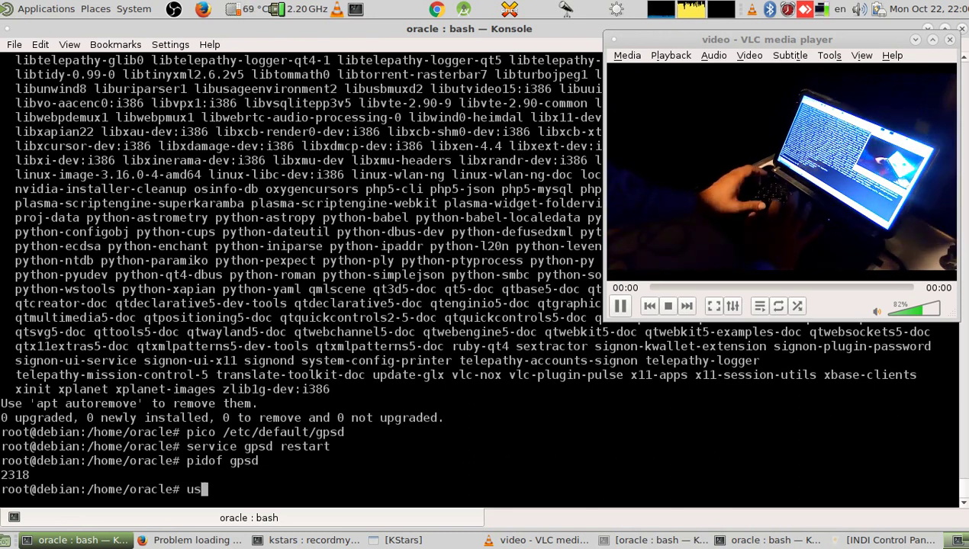
text(rmod -a )
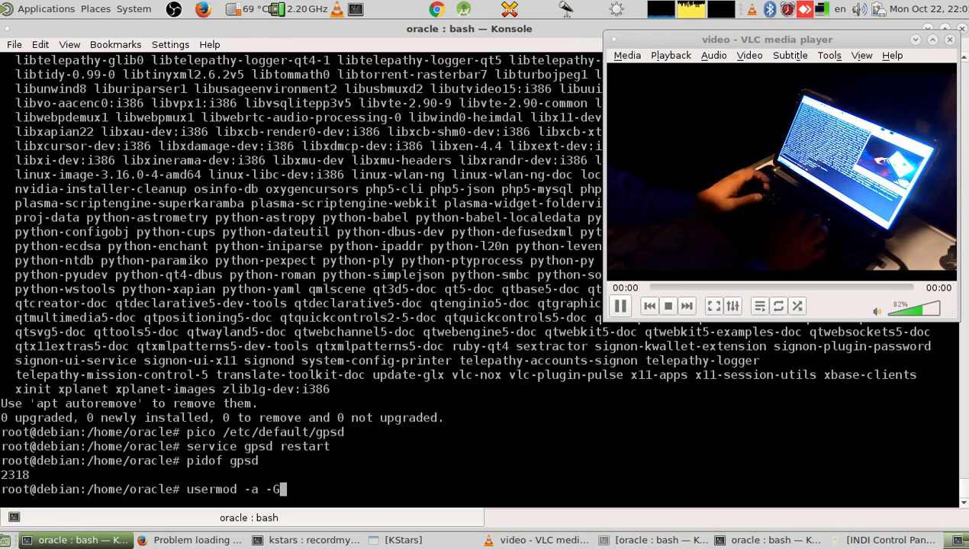
text(-G dialout oracle)
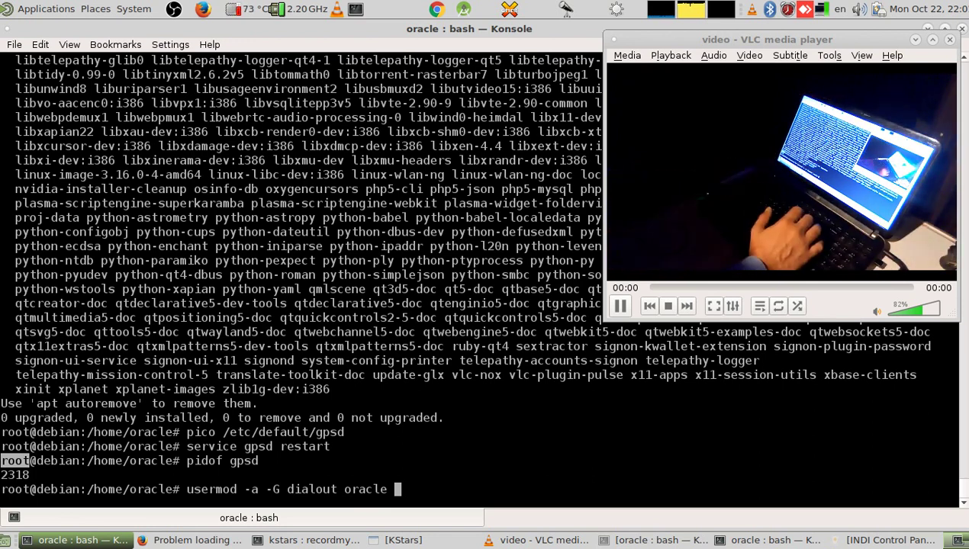
key(Return)
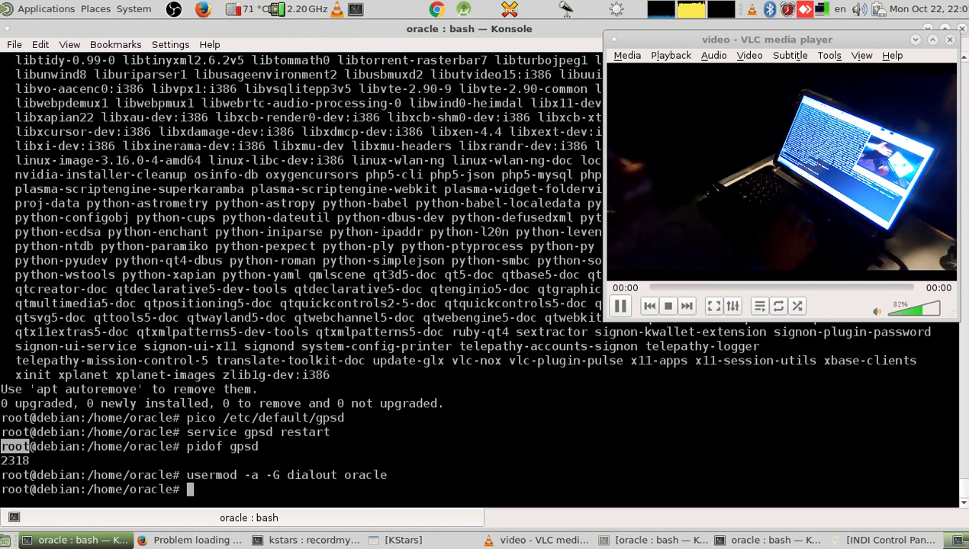
click(134, 8)
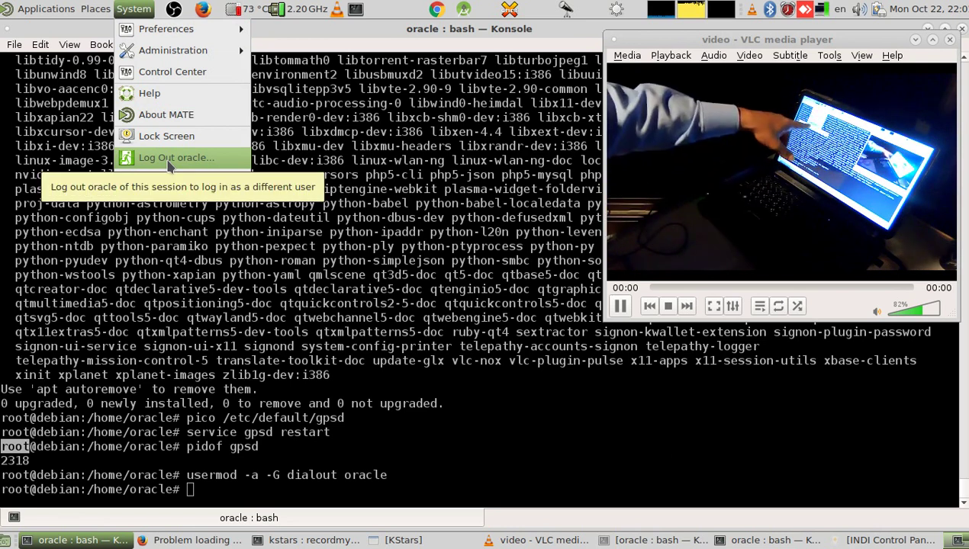
click(381, 31)
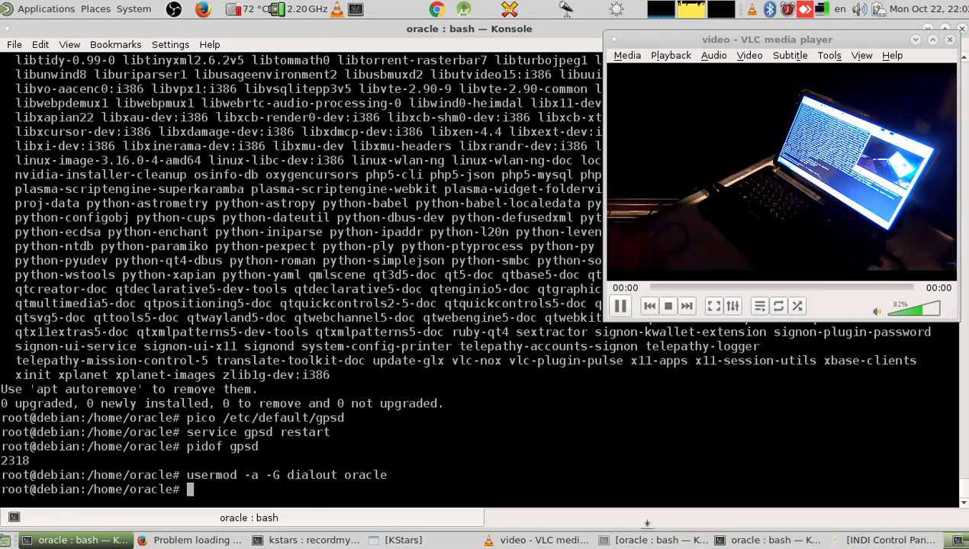
Switch to the regular user's Konsole window, clearing its terminal output and enlarging its font.
click(764, 543)
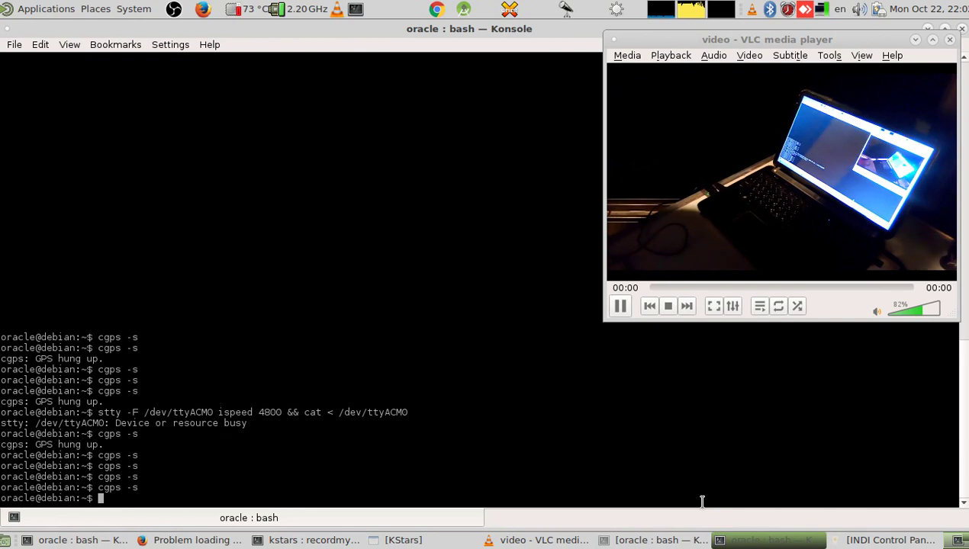
key(ctrl+l)
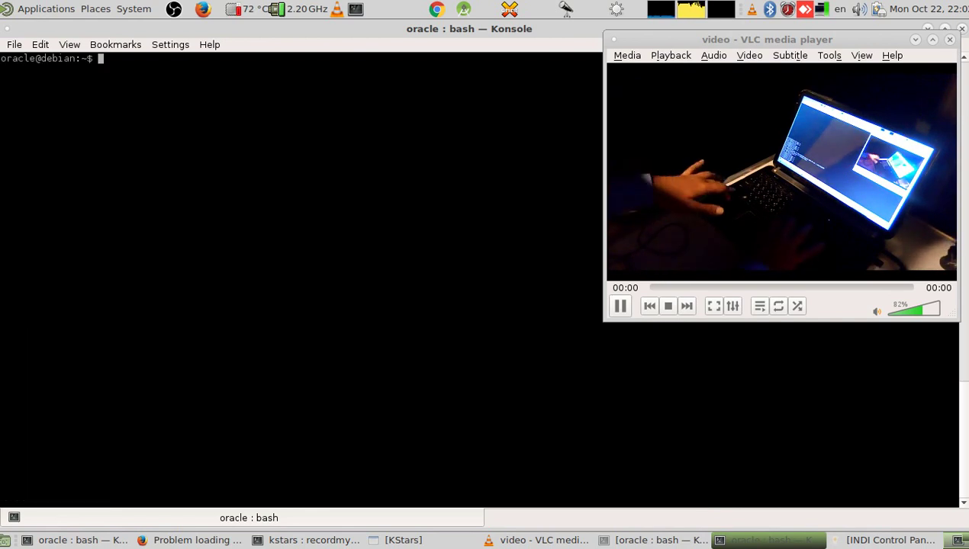
key(ctrl+plus)
key(ctrl+plus)
key(ctrl+plus)
key(ctrl+plus)
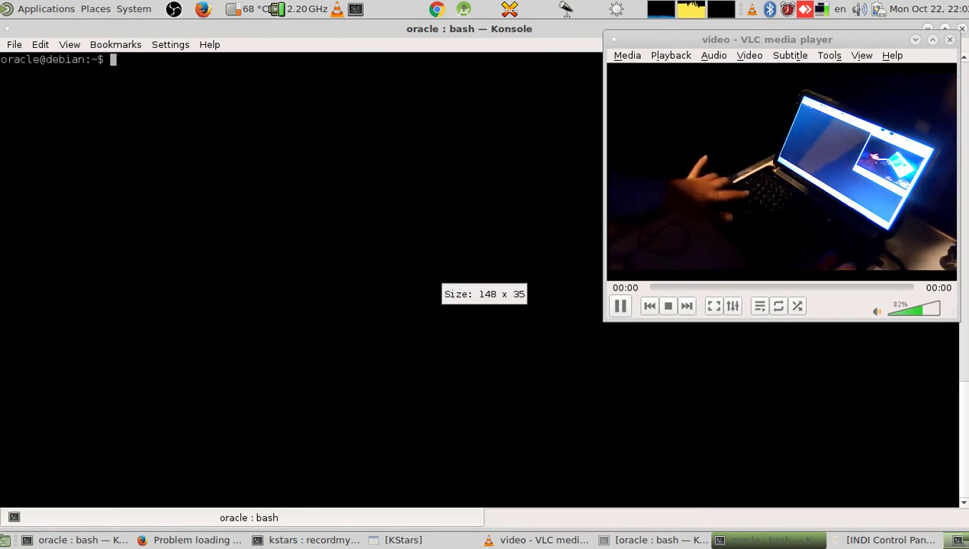
Examine the live position, fix status and satellite data with the command cgps -s, and quit the monitor.
text(cgps)
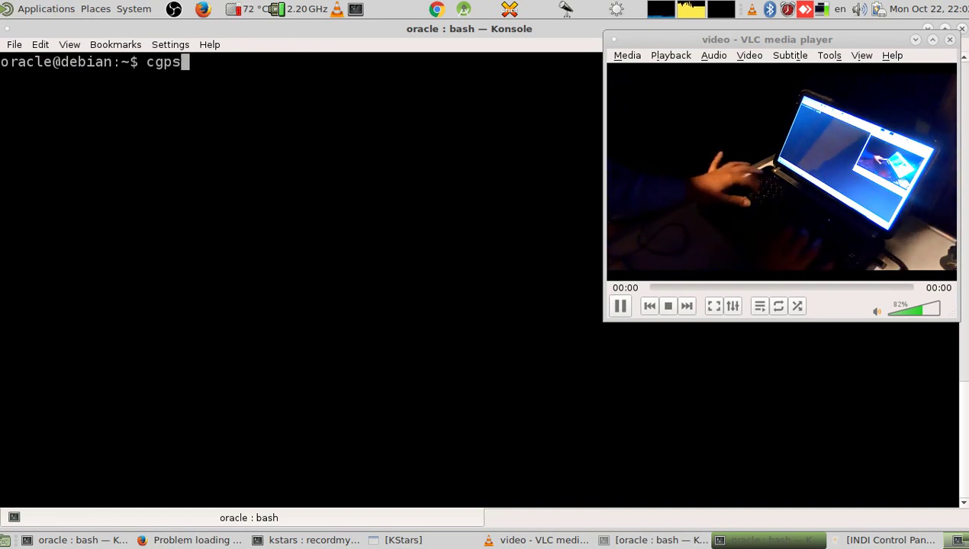
text( -)
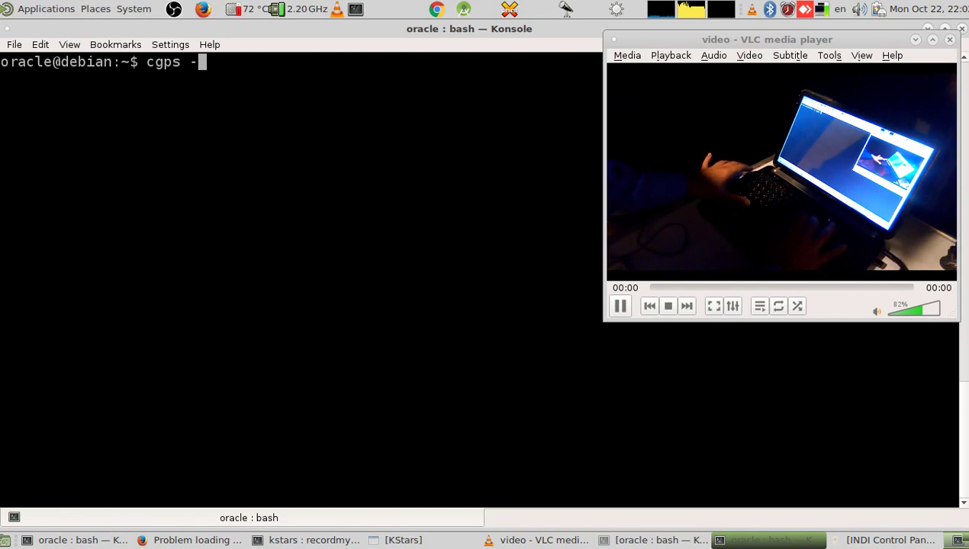
text(s)
key(Return)
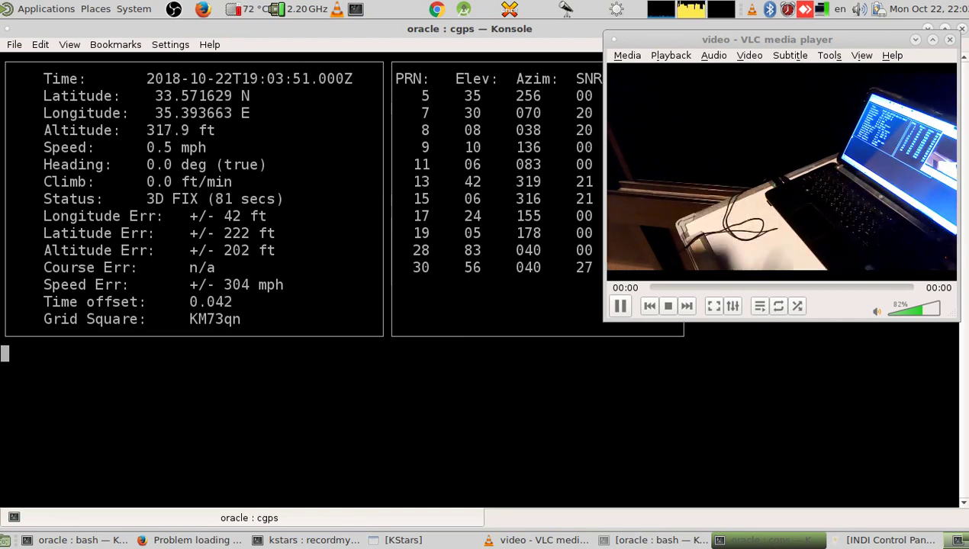
key(q)
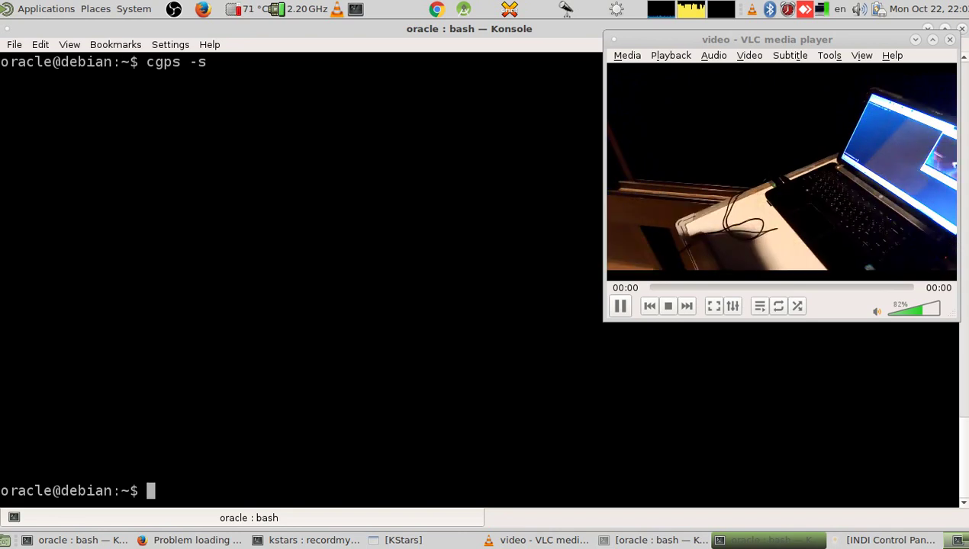
View the satellite skyview and GPS data graphically with the xgps command, and close its window.
text(xgps)
key(Return)
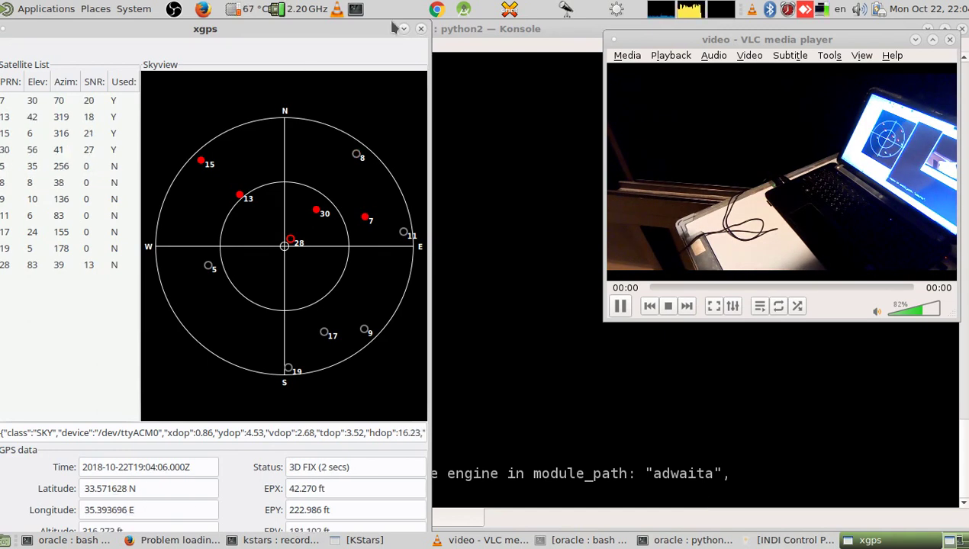
click(421, 29)
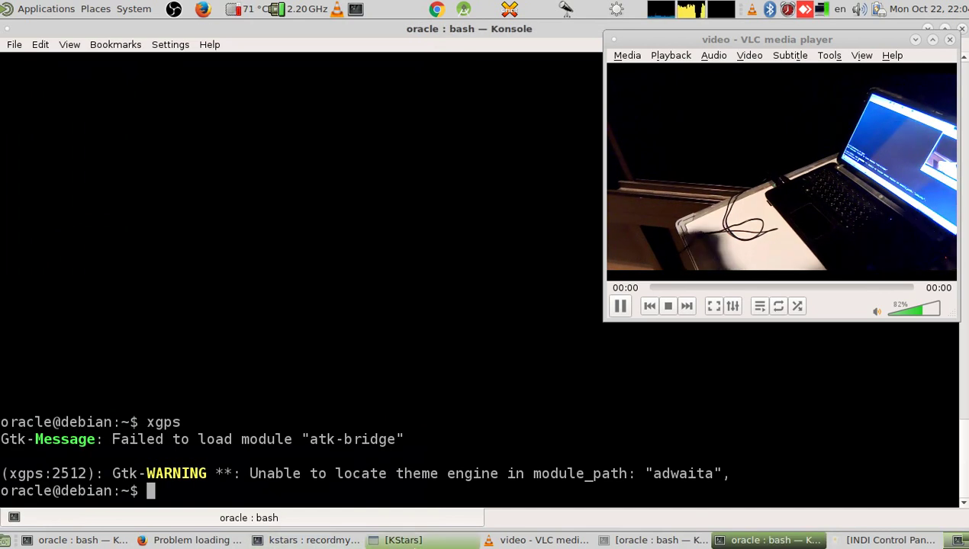
Switch to KStars, and close and reopen its Device Manager.
click(404, 541)
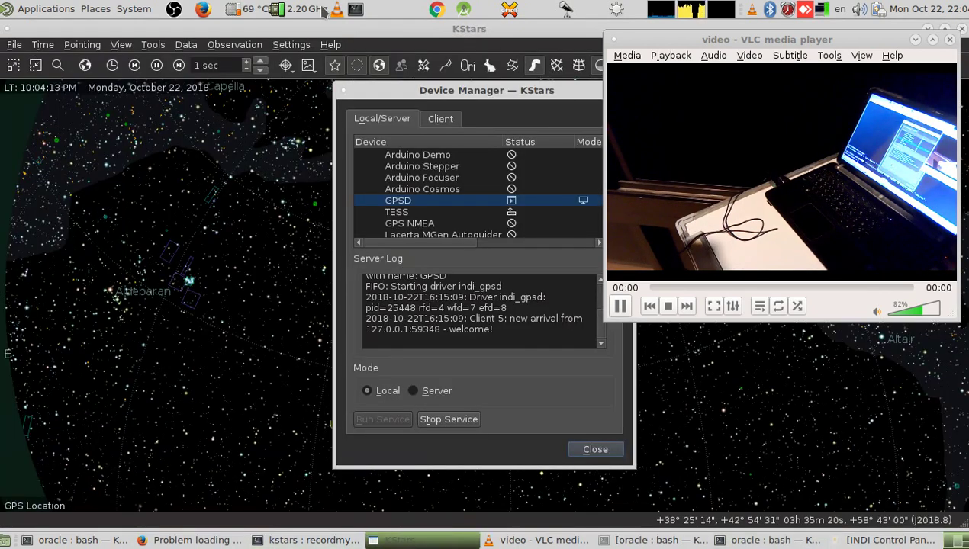
drag(479, 98, 323, 78)
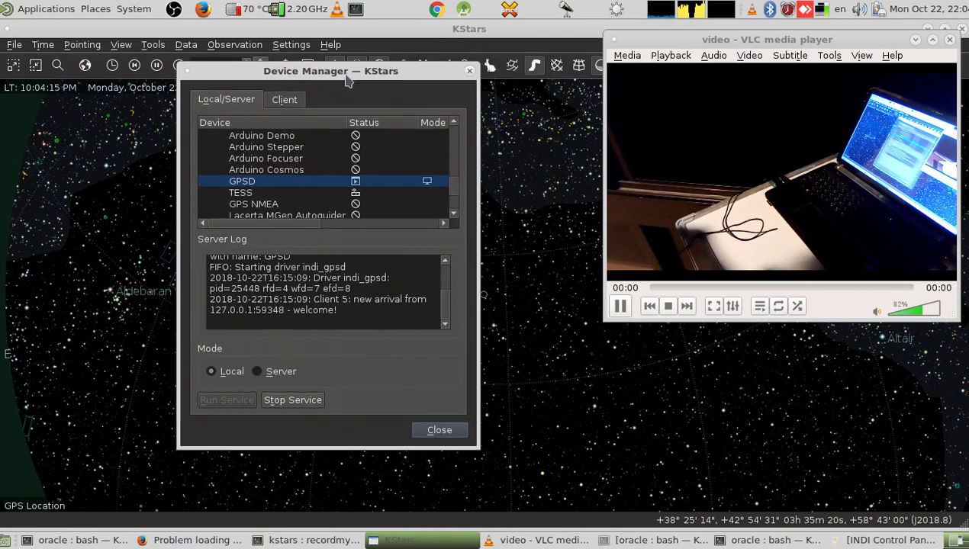
click(469, 71)
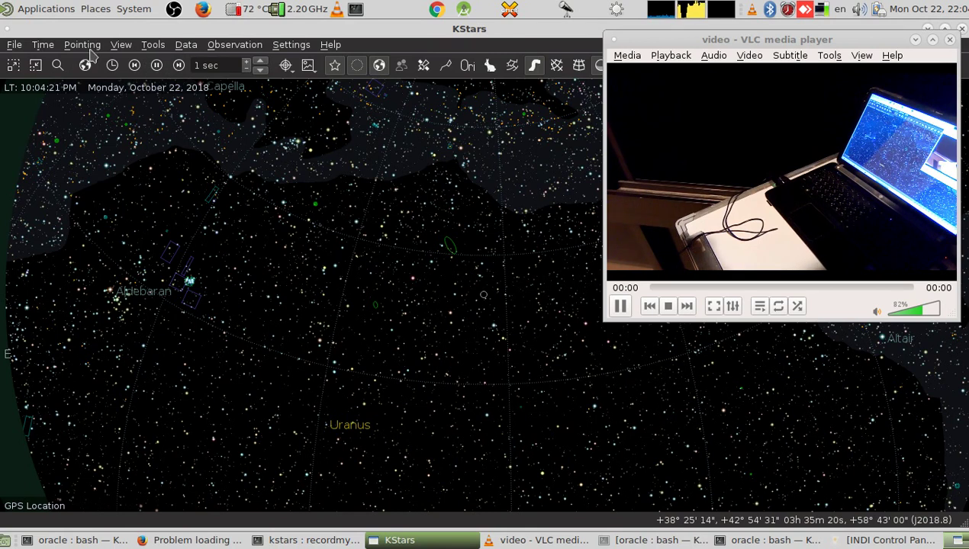
click(155, 48)
mouse_move(164, 78)
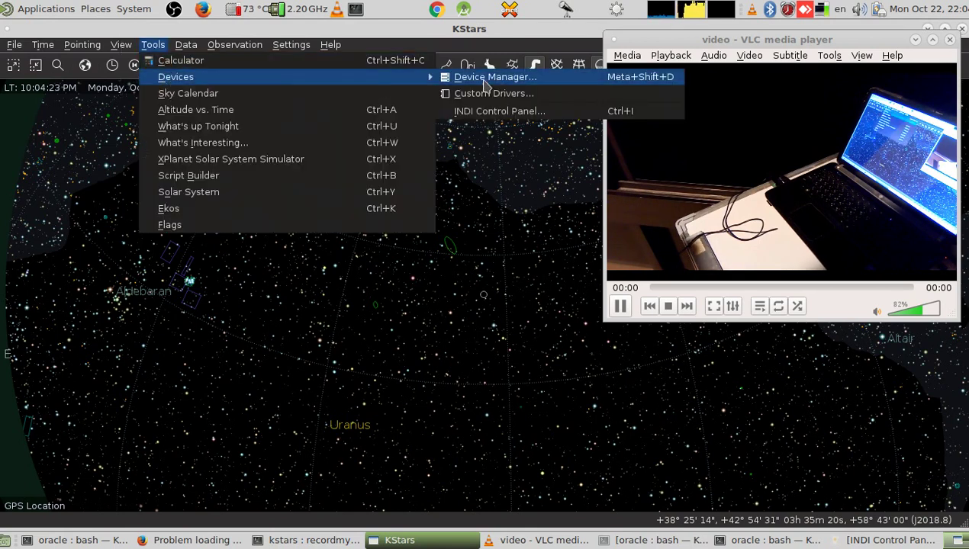
click(495, 77)
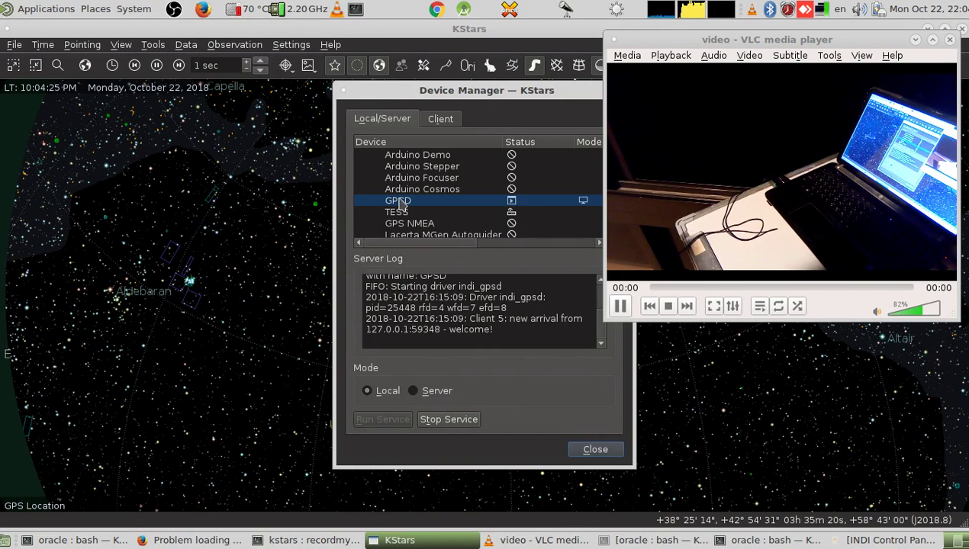
Select the GPSD driver in the Auxiliary group of the device list.
scroll(406, 202, up, 2)
scroll(407, 202, up, 1)
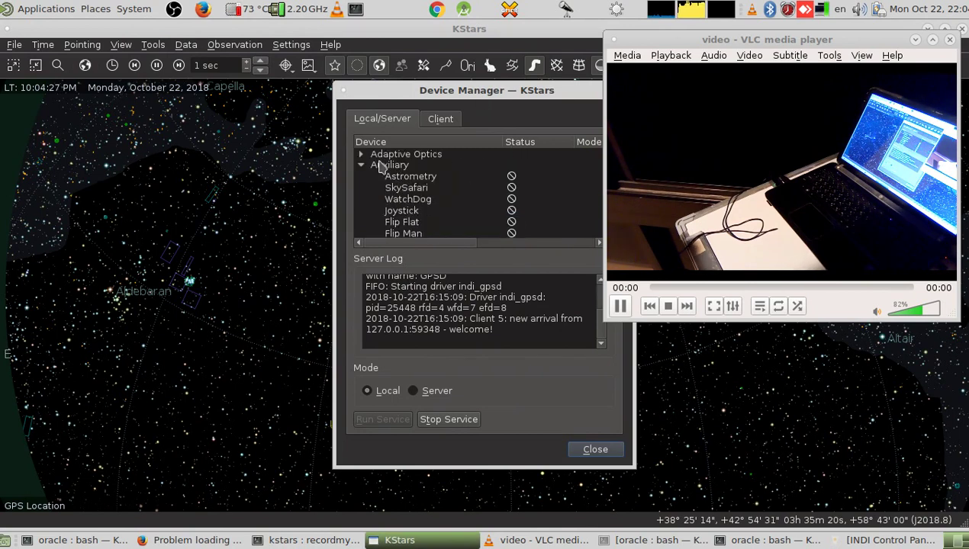
scroll(412, 170, up, 2)
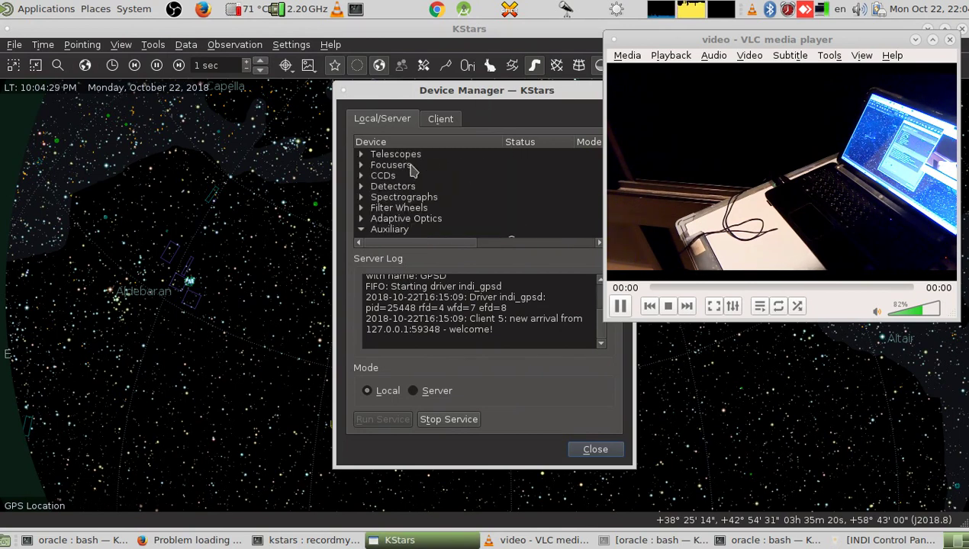
scroll(412, 169, down, 1)
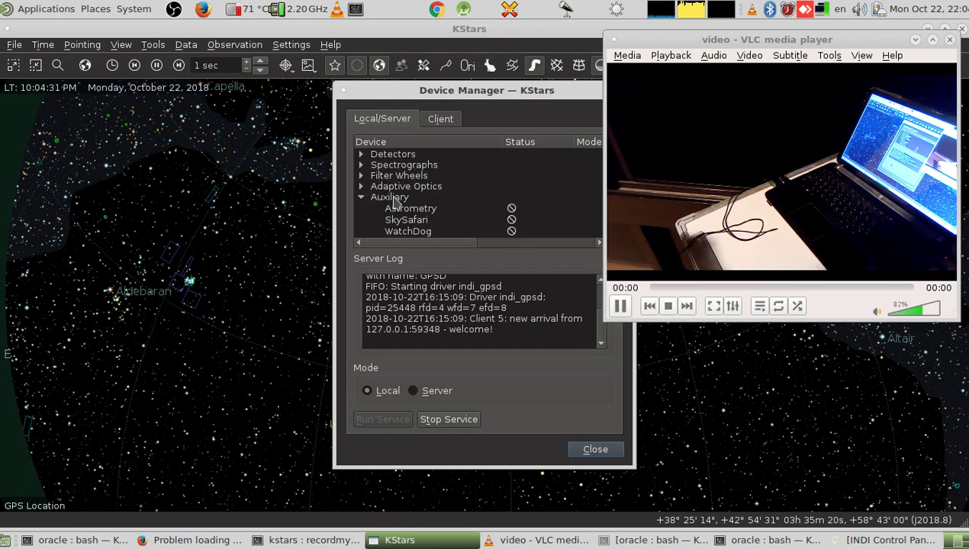
click(395, 198)
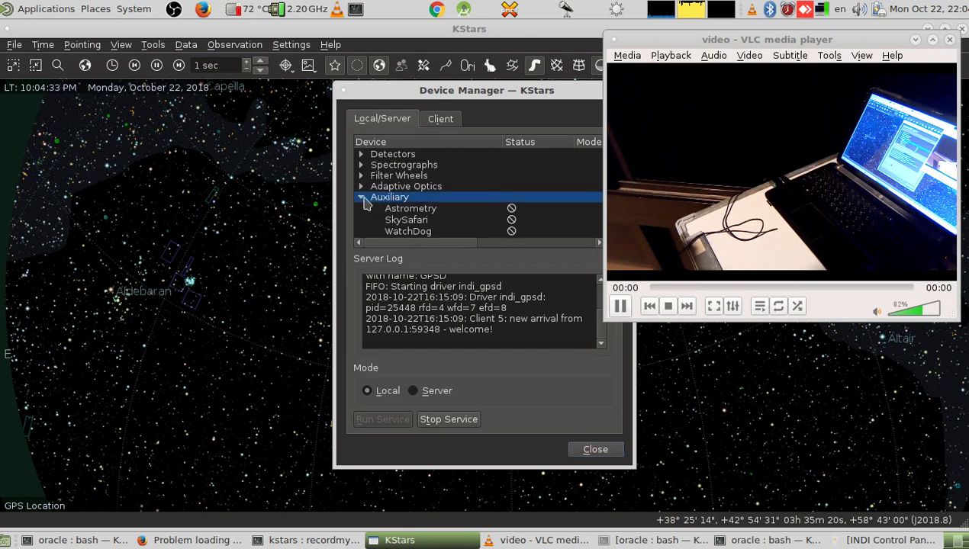
click(362, 199)
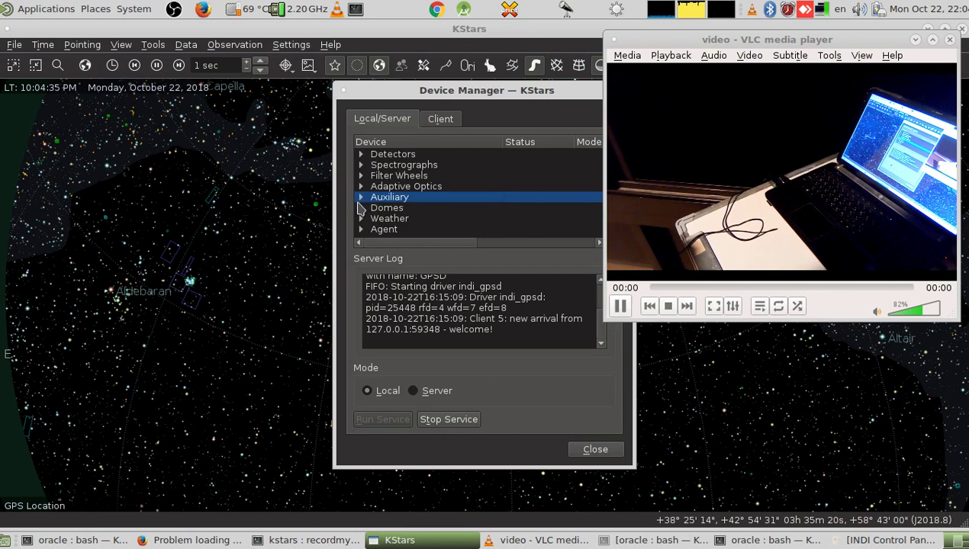
click(361, 199)
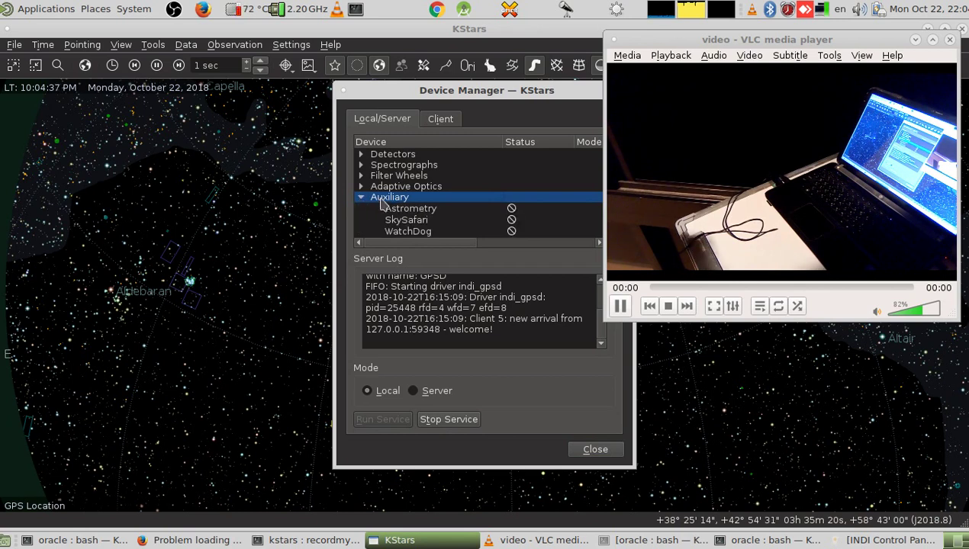
scroll(390, 212, down, 1)
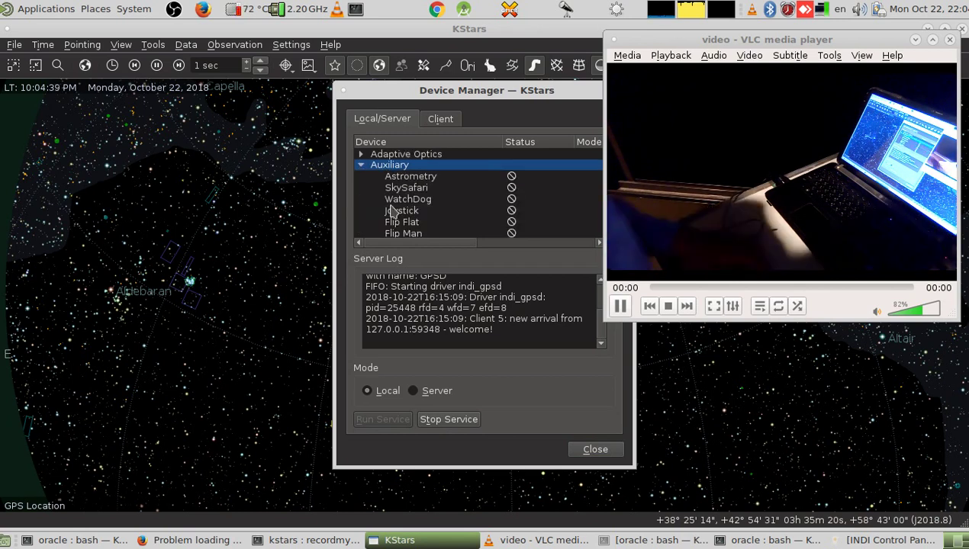
scroll(390, 212, down, 2)
scroll(391, 212, down, 1)
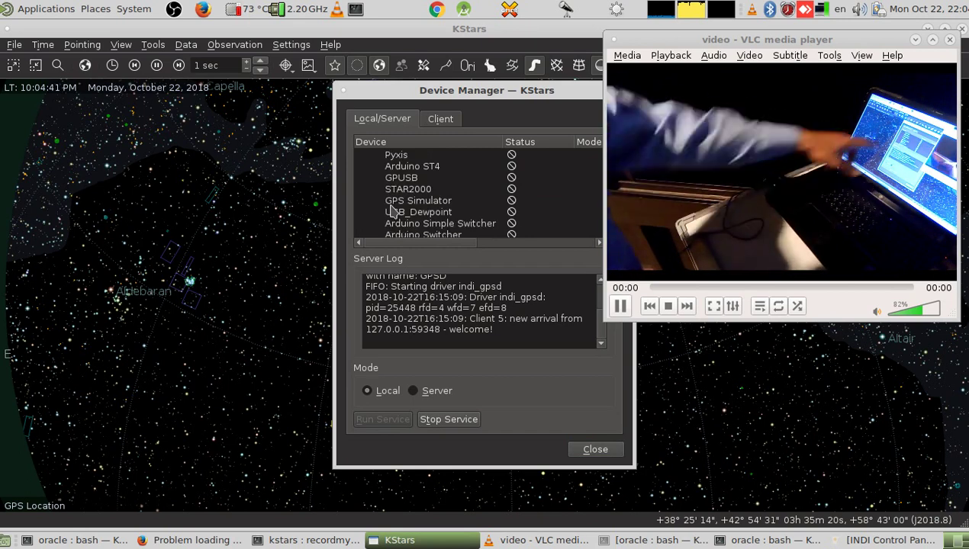
scroll(390, 212, down, 1)
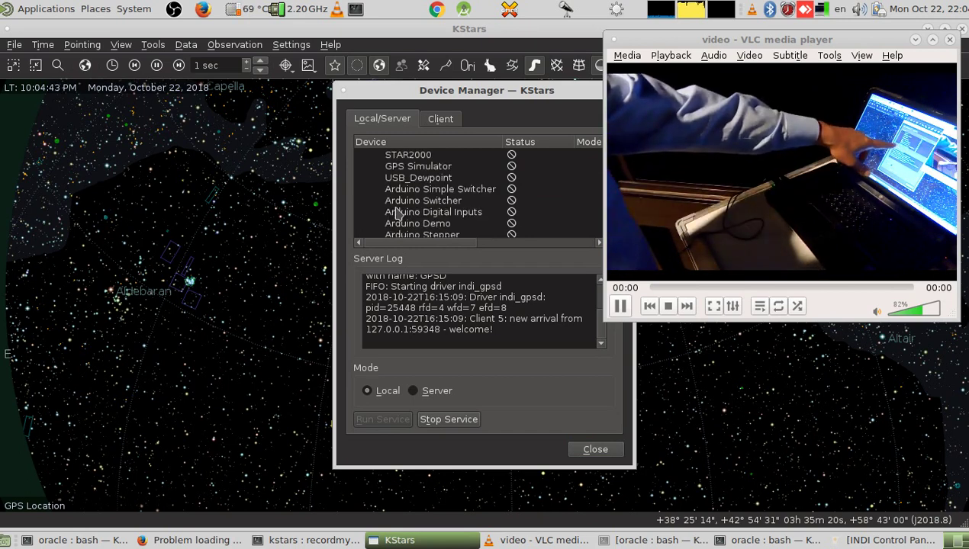
scroll(394, 212, down, 2)
click(400, 203)
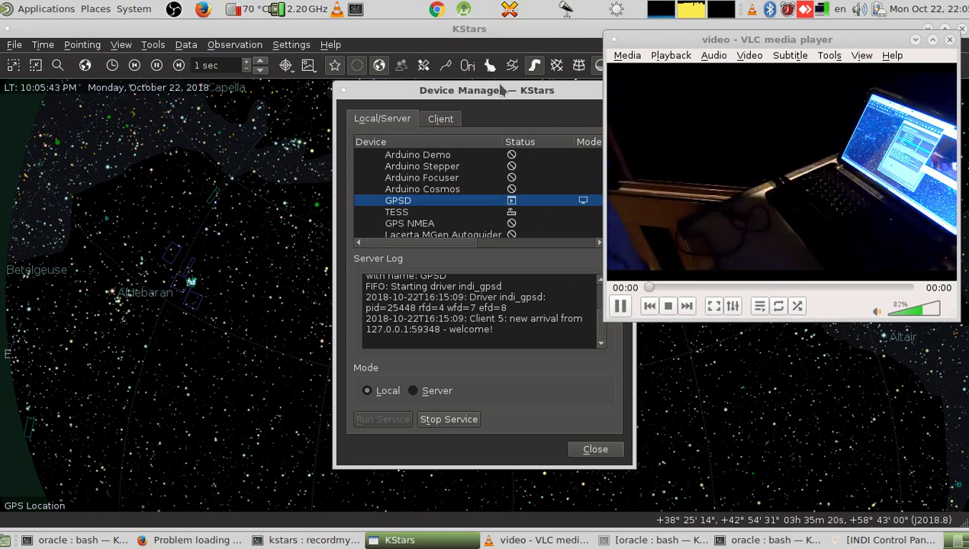
Restart the GPSD service in Local mode, and connect the GPSD device in the INDI Control Panel.
drag(502, 90, 427, 94)
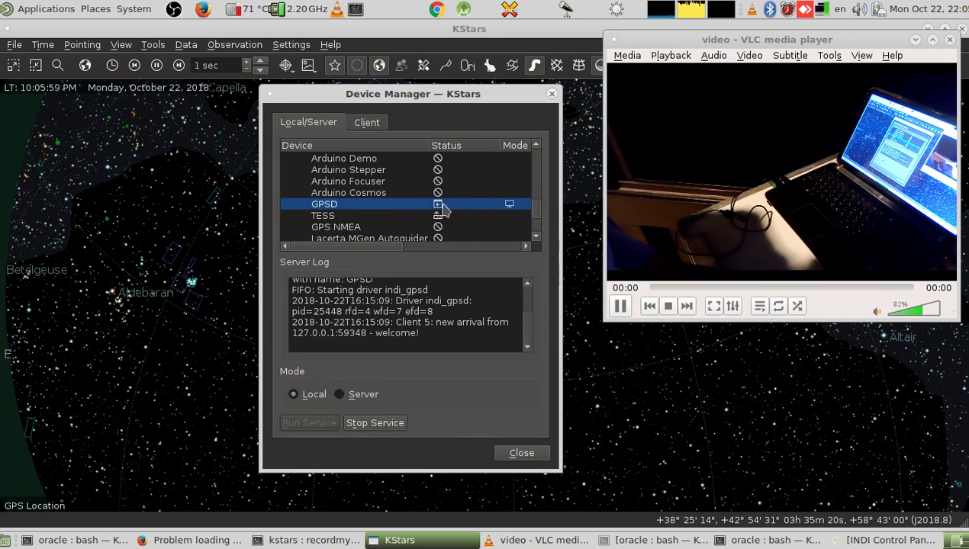
click(385, 424)
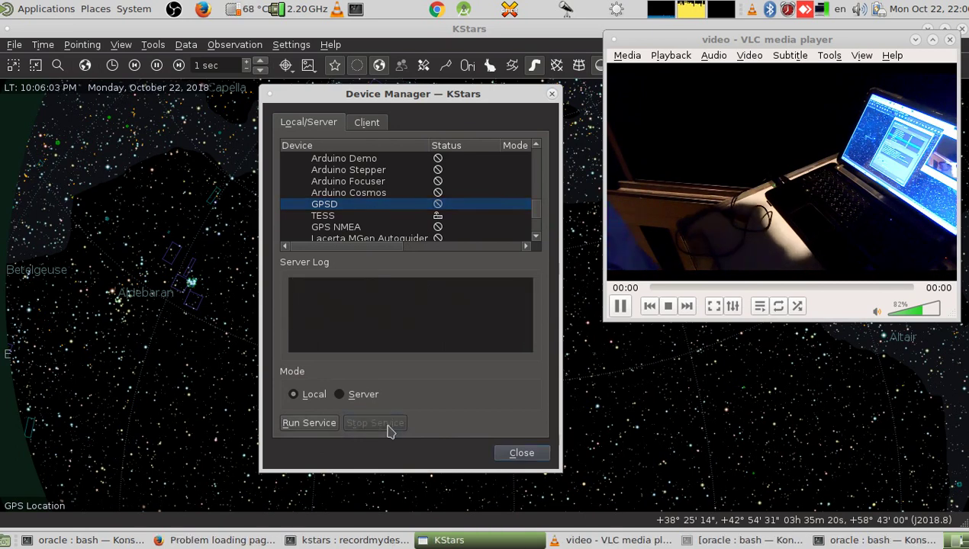
click(322, 423)
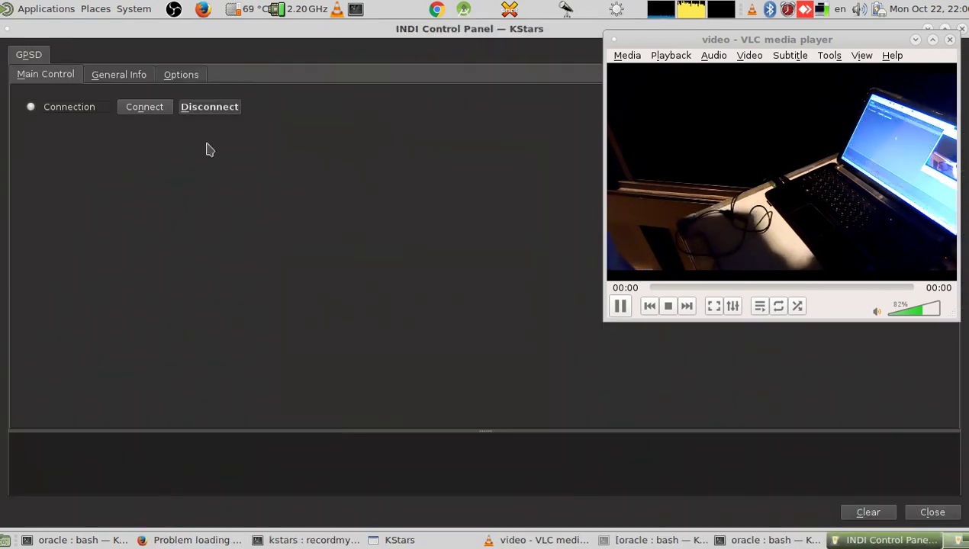
click(139, 109)
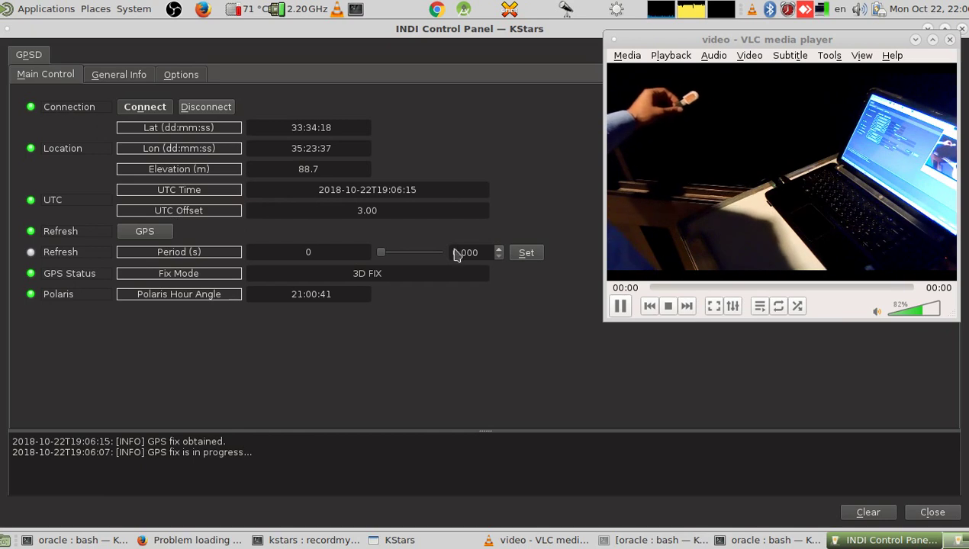
click(940, 517)
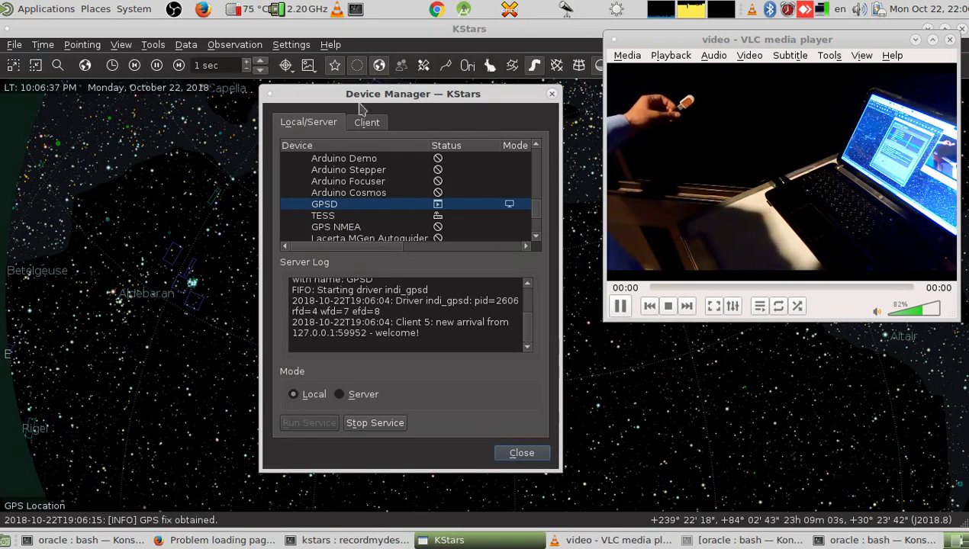
View the drivers available in the Telescopes group, and close the Device Manager.
scroll(389, 200, up, 5)
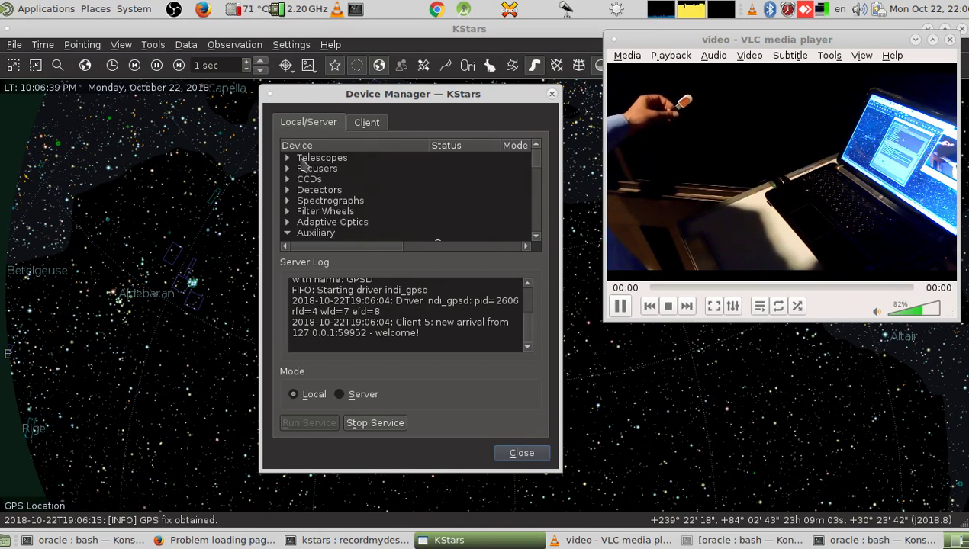
click(288, 158)
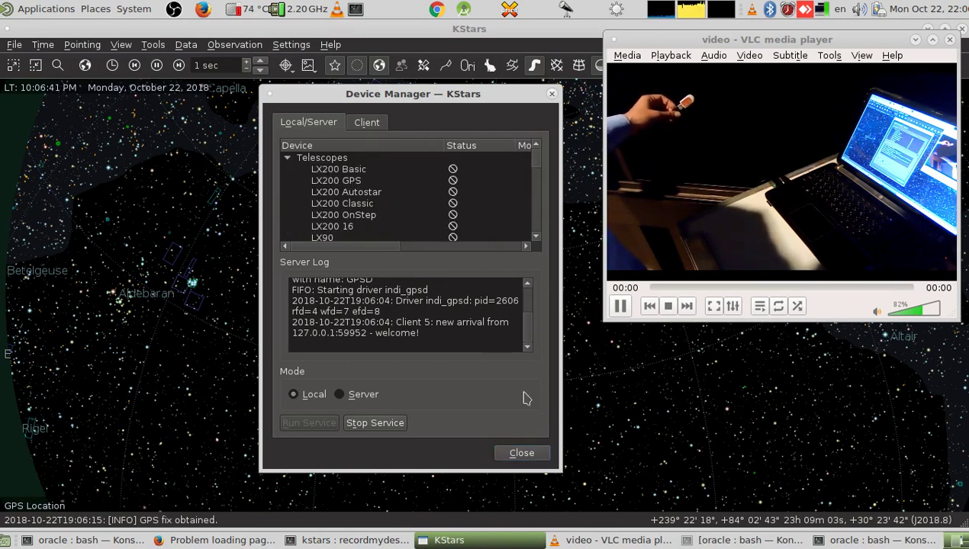
click(522, 453)
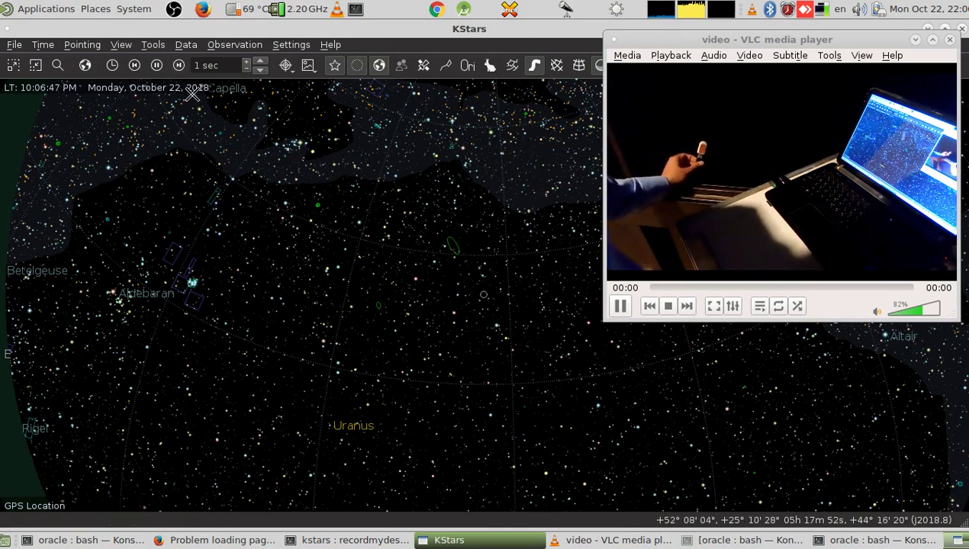
Find the object "moon" and center the sky map on it from its object details.
click(58, 65)
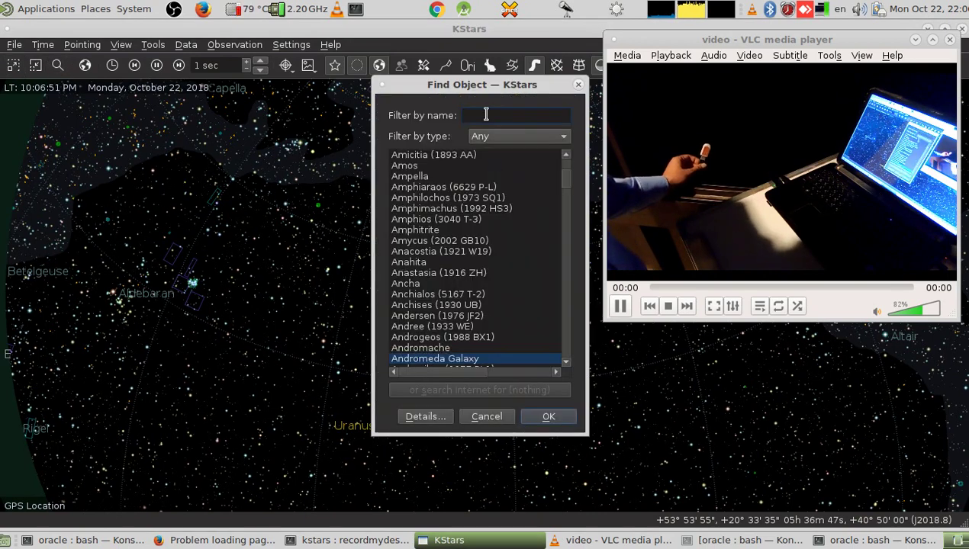
text(moo)
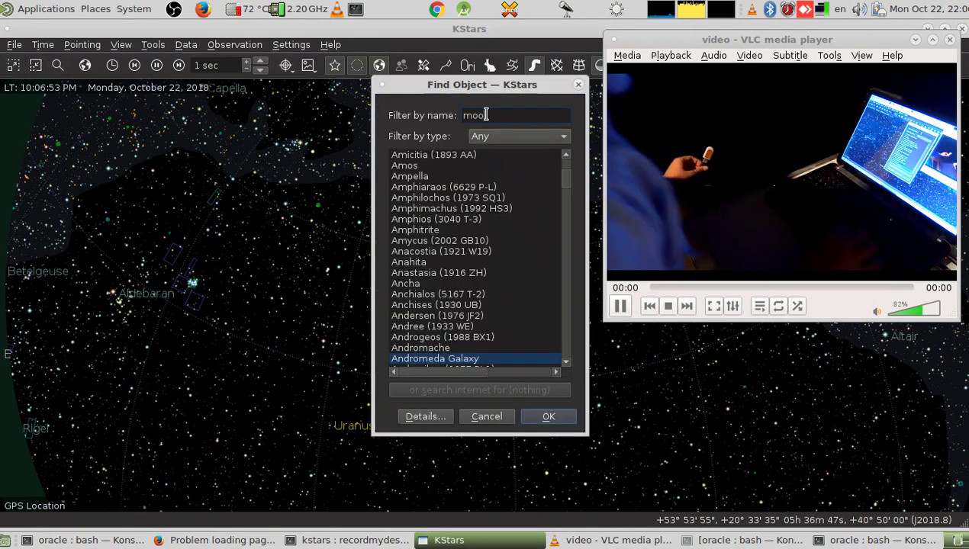
text(n)
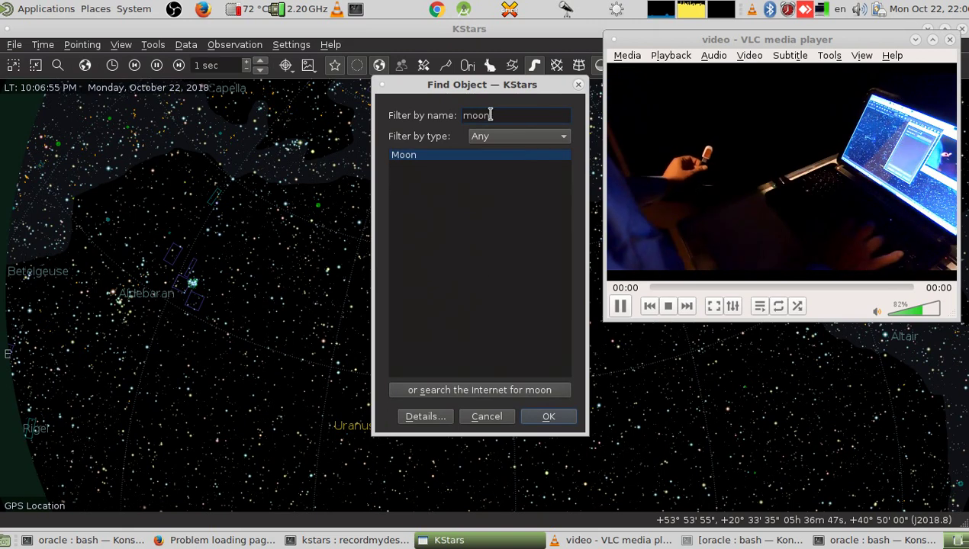
click(426, 418)
click(557, 327)
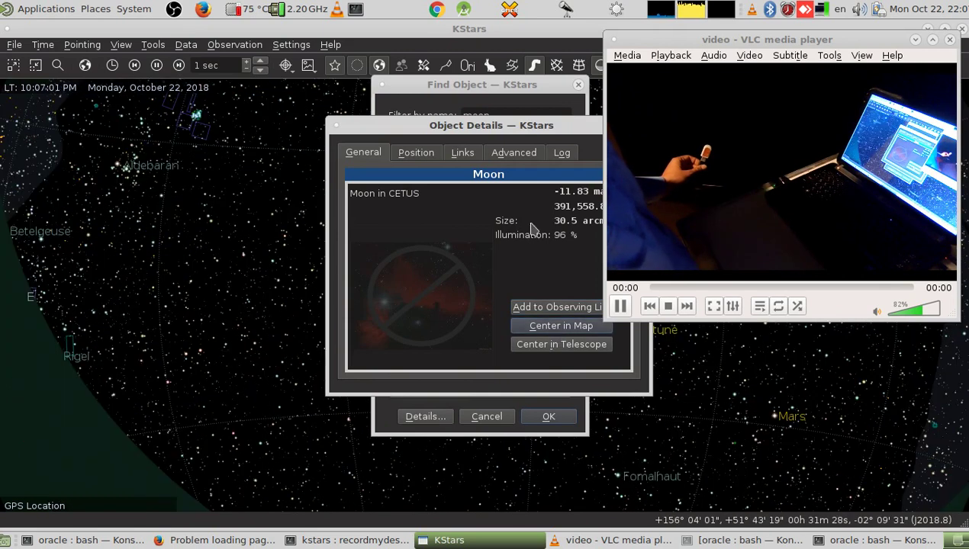
drag(394, 132, 286, 125)
click(534, 118)
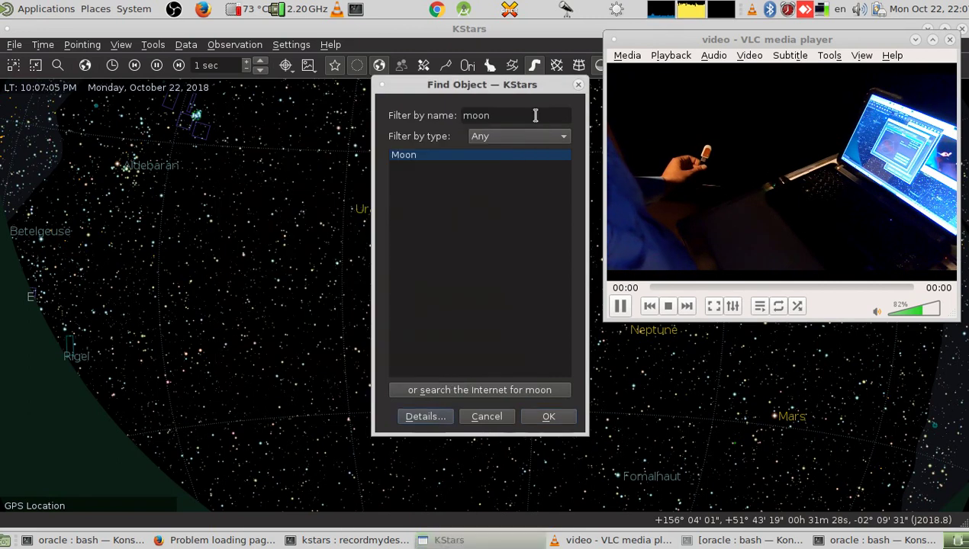
click(549, 418)
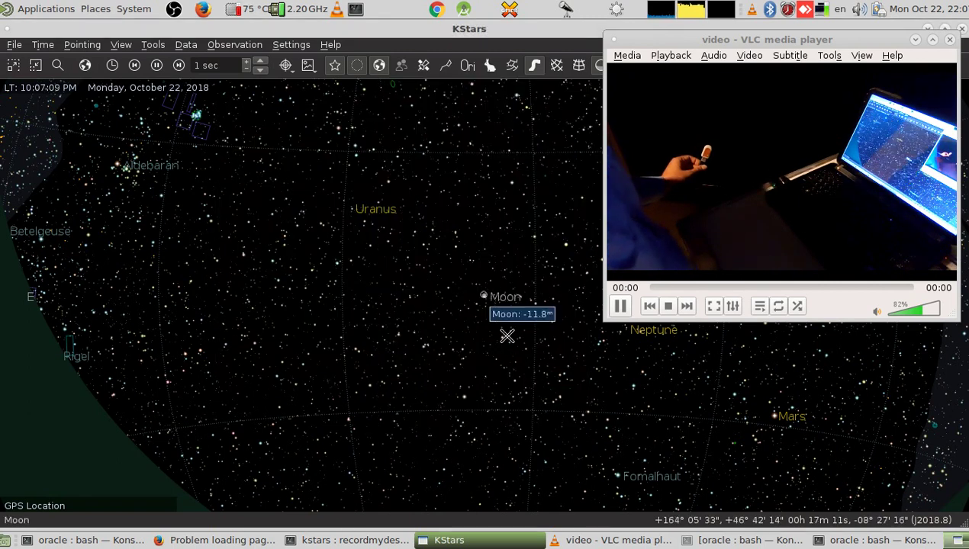
Examine the Moon in the sky map at close and wide fields of view.
scroll(479, 308, up, 2)
scroll(479, 308, up, 10)
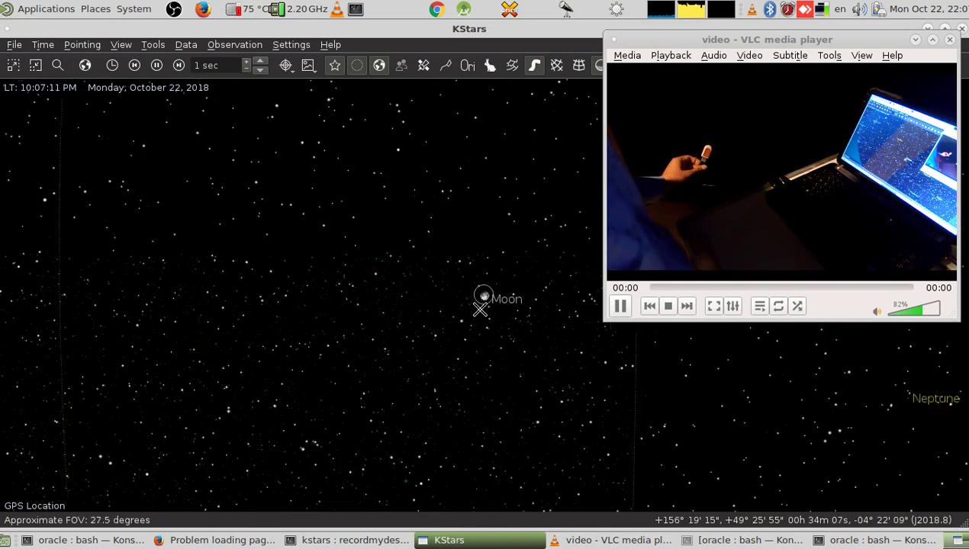
scroll(479, 308, up, 2)
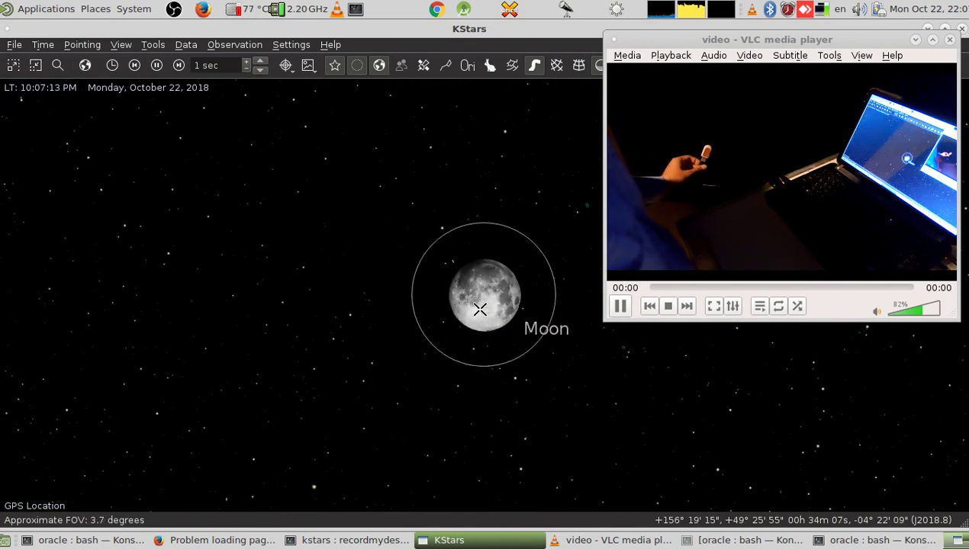
scroll(500, 368, down, 12)
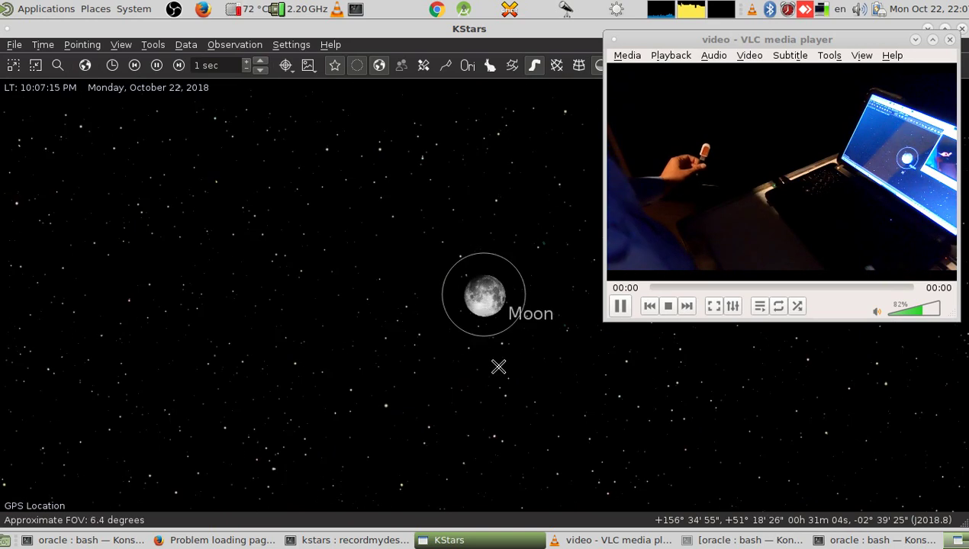
scroll(503, 368, down, 3)
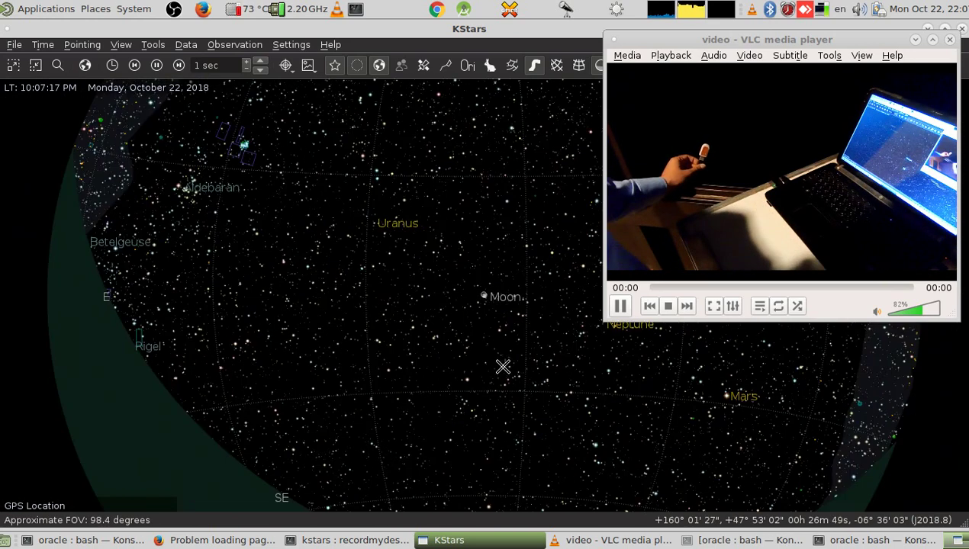
scroll(503, 367, up, 3)
scroll(503, 368, down, 2)
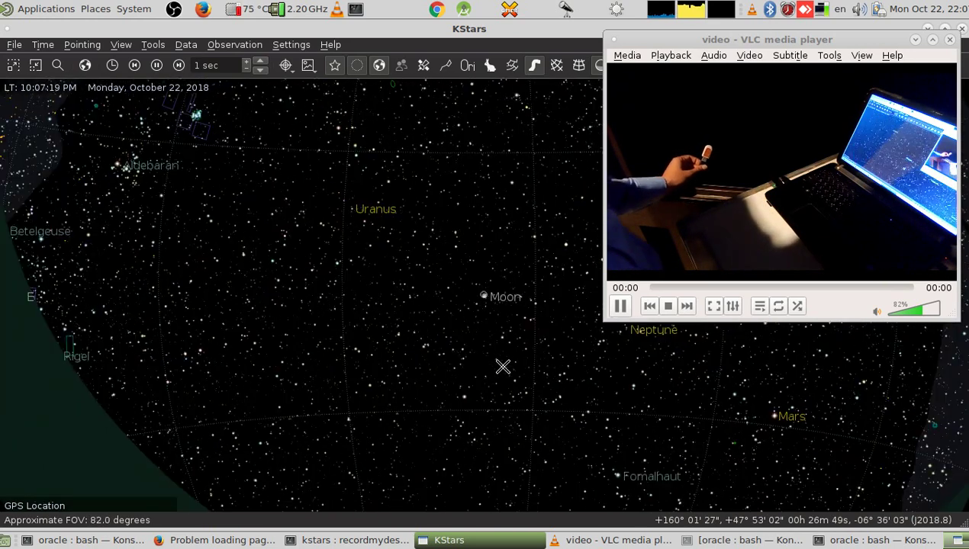
scroll(488, 296, up, 10)
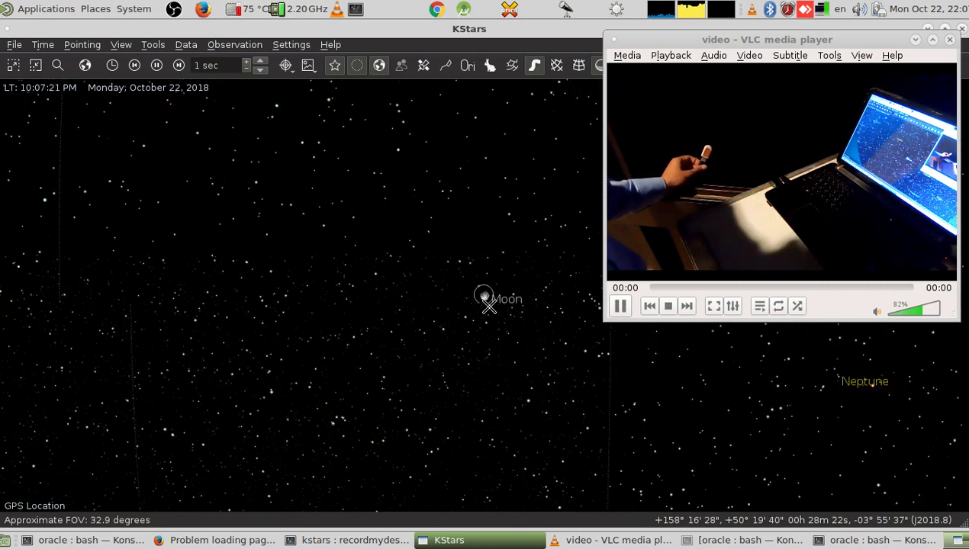
View the actions available for the Moon, including the GPSD and image resources entries, and dismiss them.
right_click(486, 295)
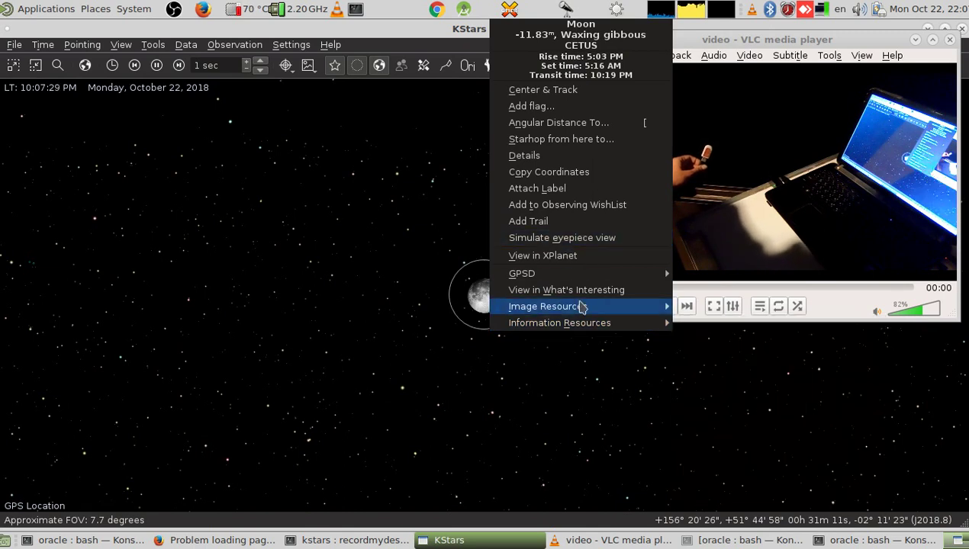
mouse_move(582, 306)
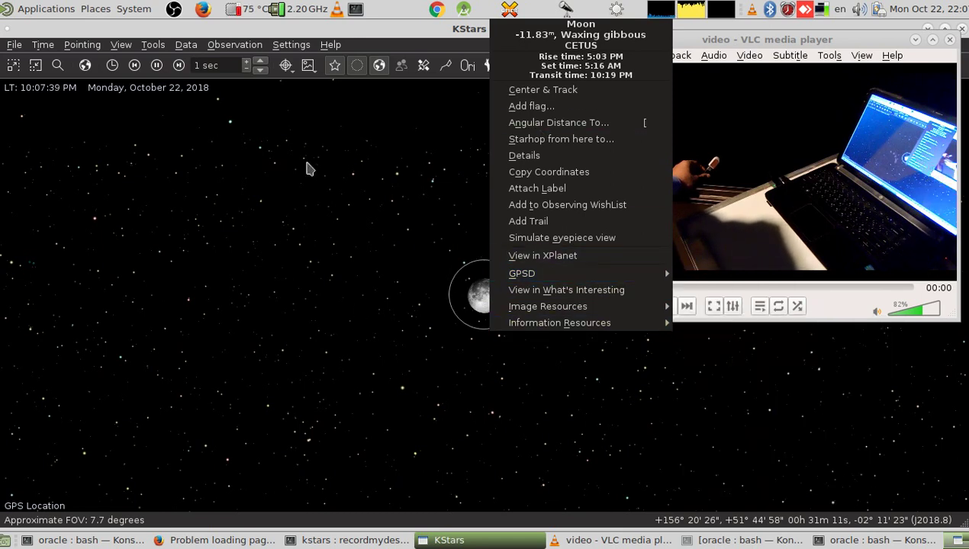
click(473, 38)
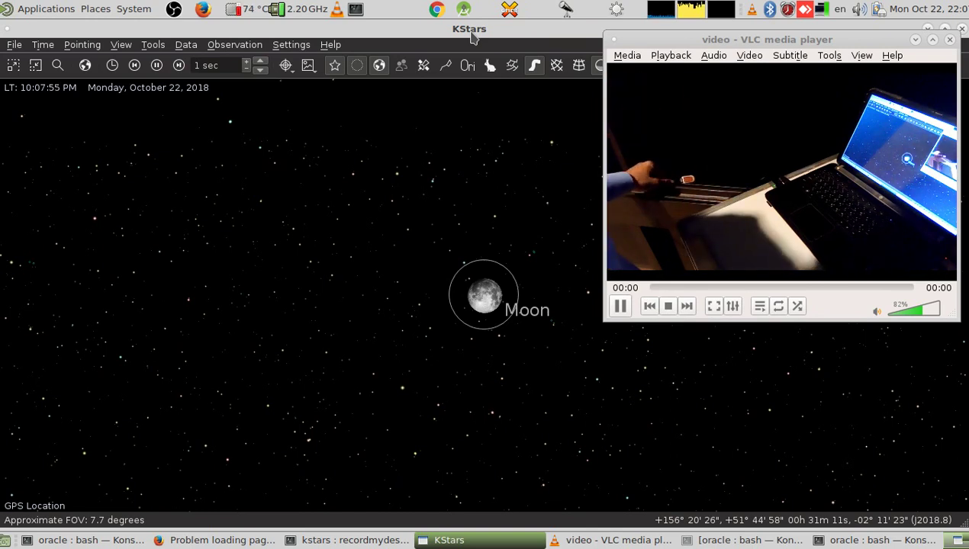
Widen the sky map's field of view around the Moon, and switch to the Konsole window running recordmydesktop.
scroll(301, 236, down, 7)
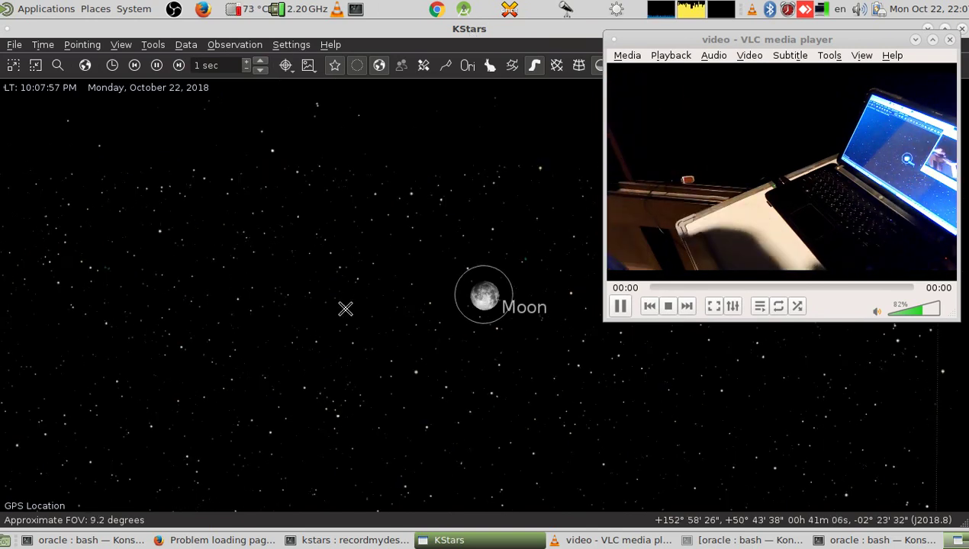
scroll(346, 276, down, 5)
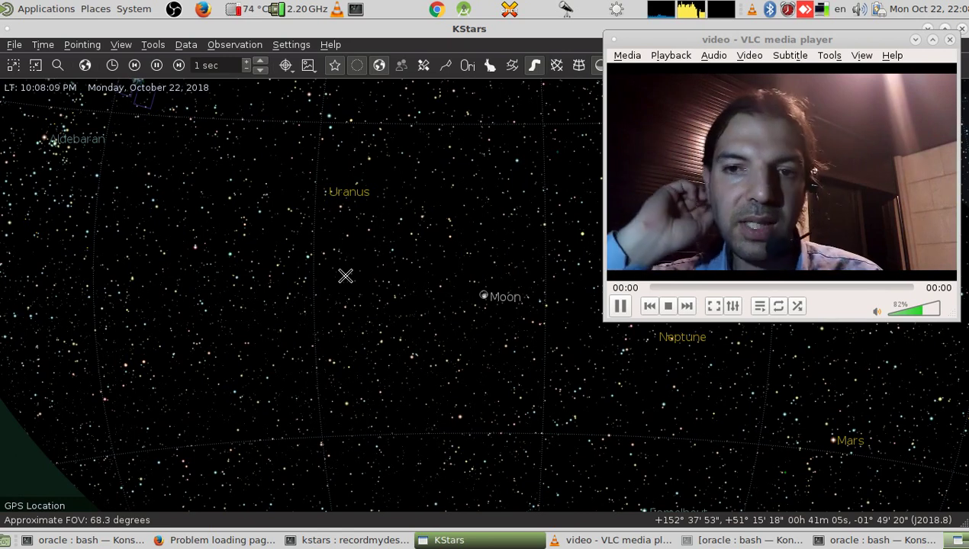
mouse_move(346, 275)
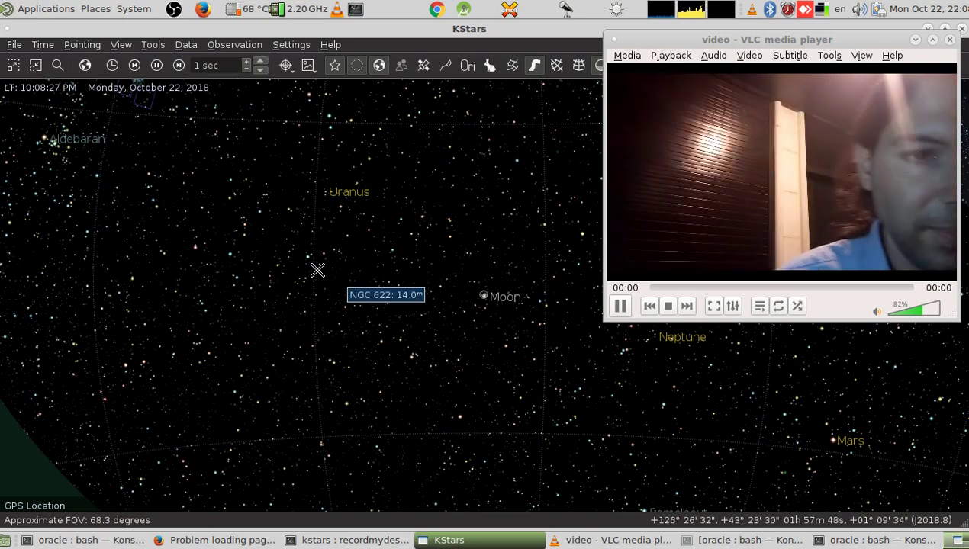
click(334, 543)
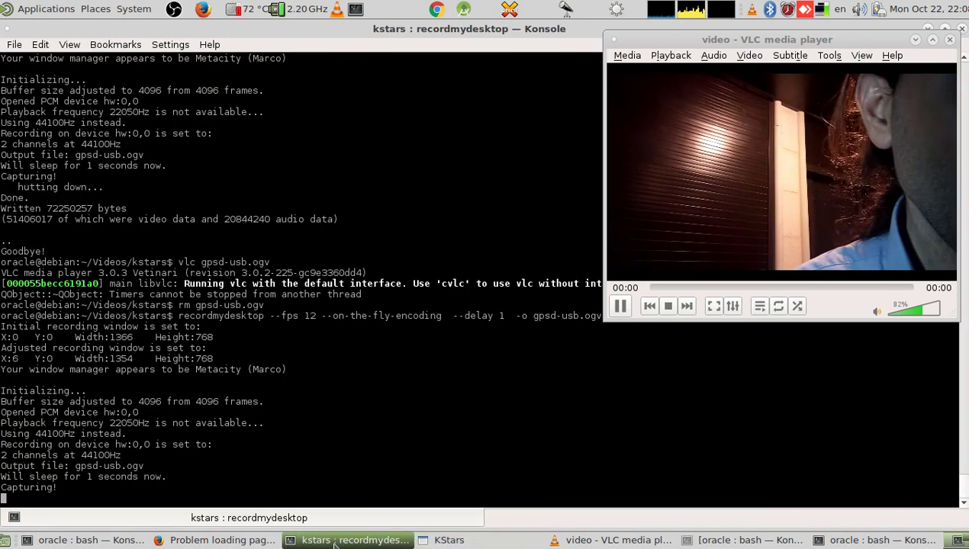